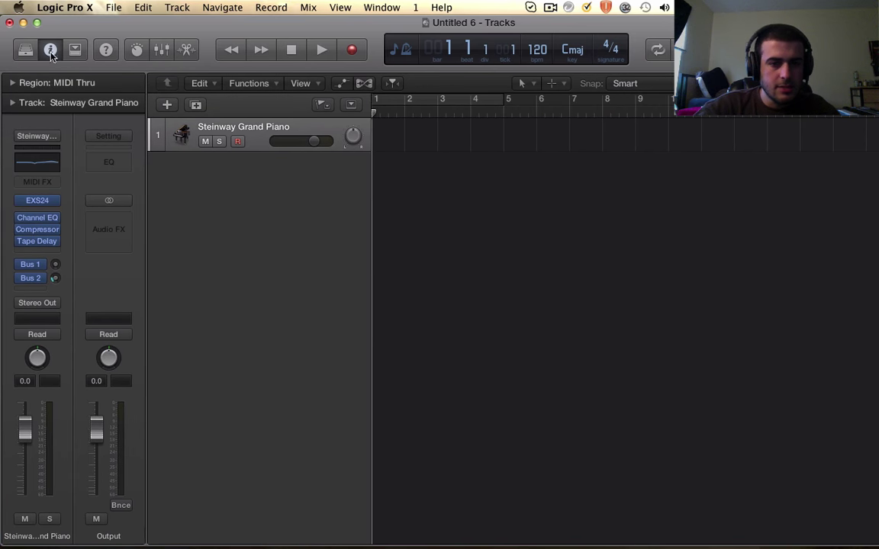
# - Assign the Pencil Tool as the secondary tool, draw a four-bar region from bar 1 on the piano track, and turn on cycling
pyautogui.click(563, 84)
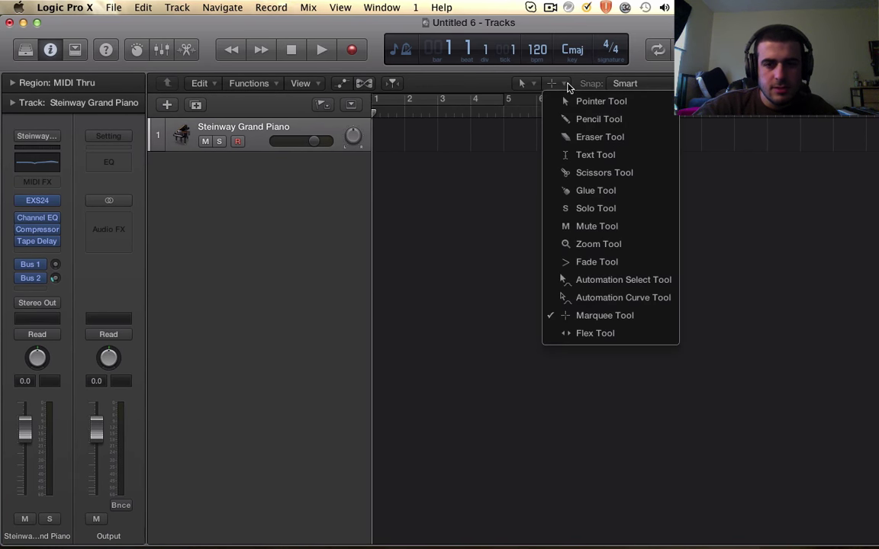
pyautogui.click(551, 119)
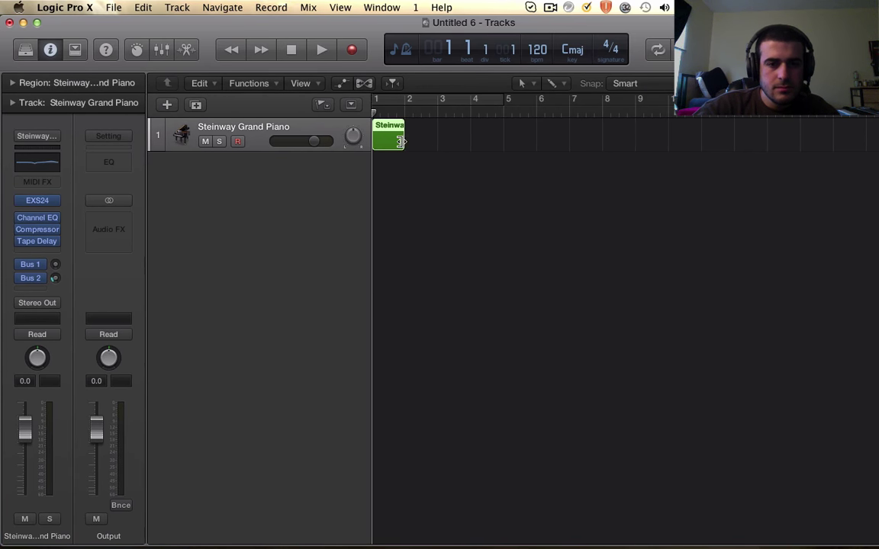
pyautogui.moveTo(400, 141); pyautogui.dragTo(504, 142)
pyautogui.click(484, 100)
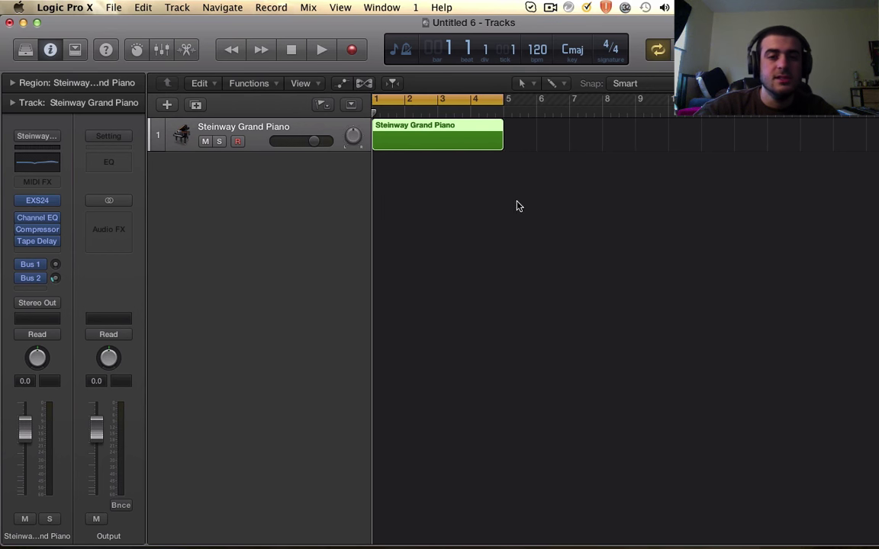
pyautogui.click(550, 84)
pyautogui.click(563, 120)
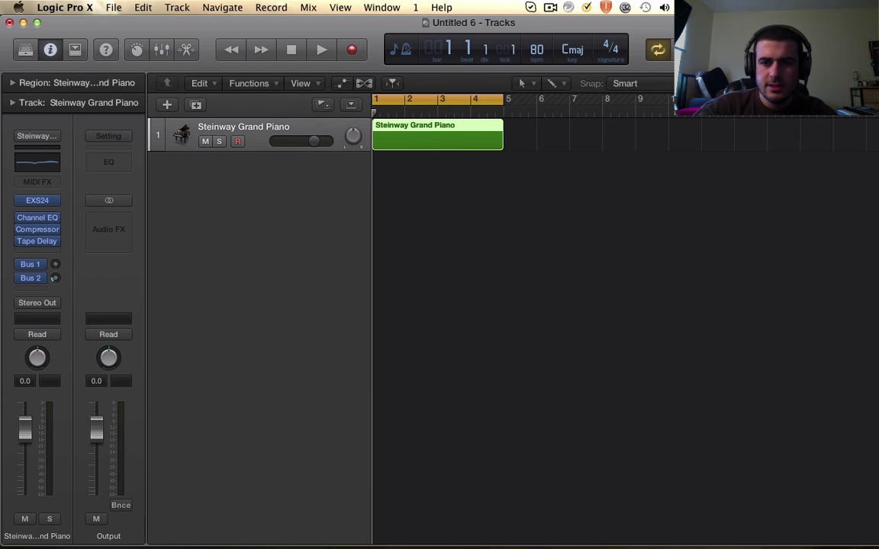
# - Open the piano region in the Piano Roll and enlarge the editor for drawing notes
pyautogui.press('space')
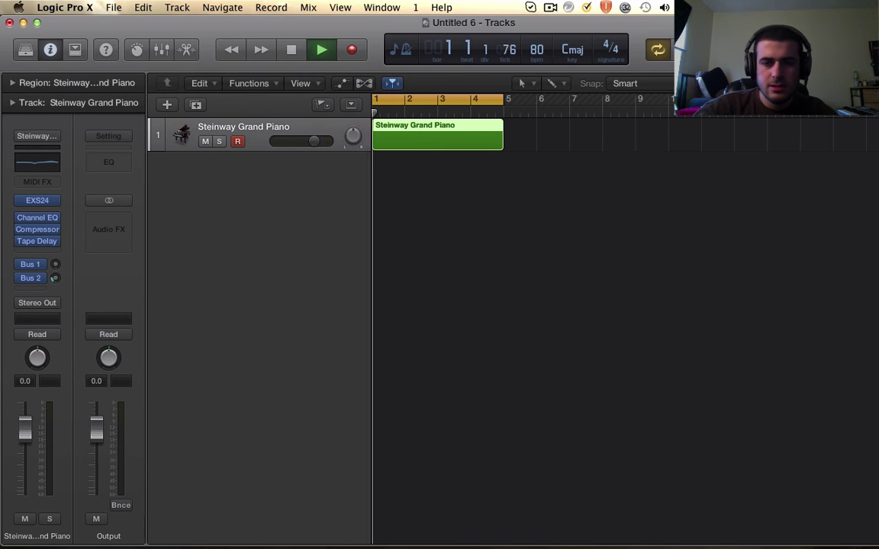
pyautogui.doubleClick(481, 147)
pyautogui.press('space')
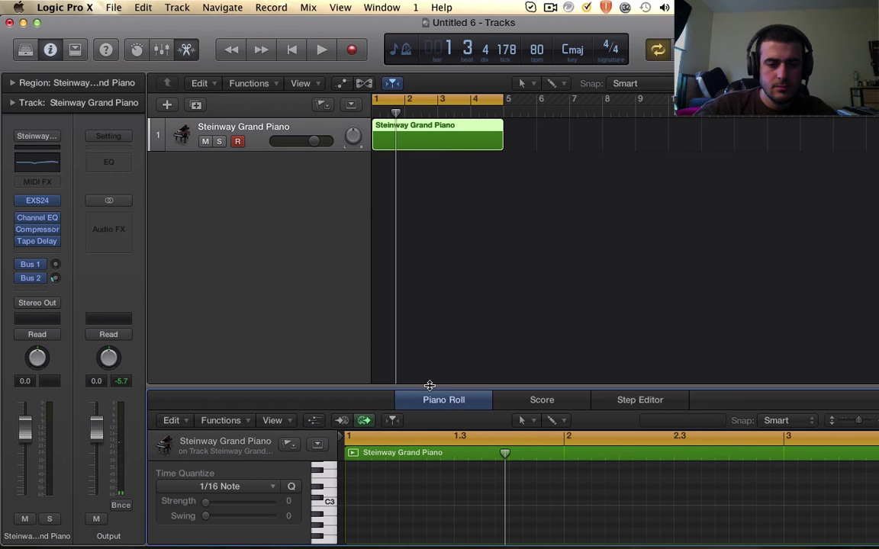
pyautogui.moveTo(430, 386); pyautogui.dragTo(478, 177)
pyautogui.press('super+Right')
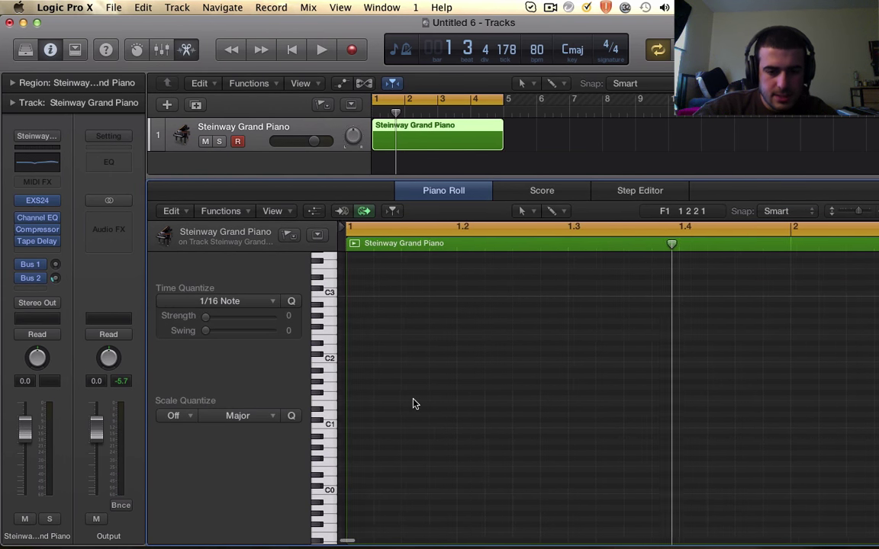
pyautogui.hscroll(1, 397, 412)
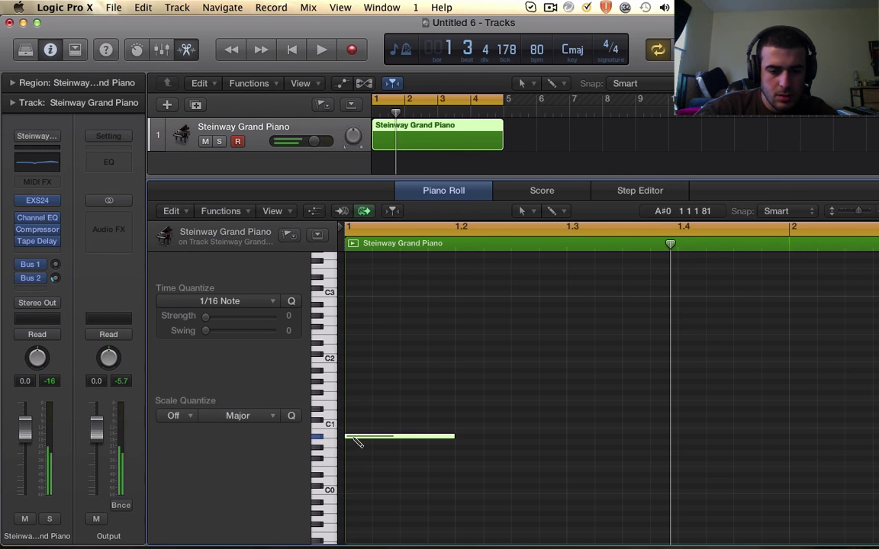
# - Draw a three-note chord of A#0, C#1 and F1 at the start of bar 1, each note one beat long
pyautogui.click(357, 441)
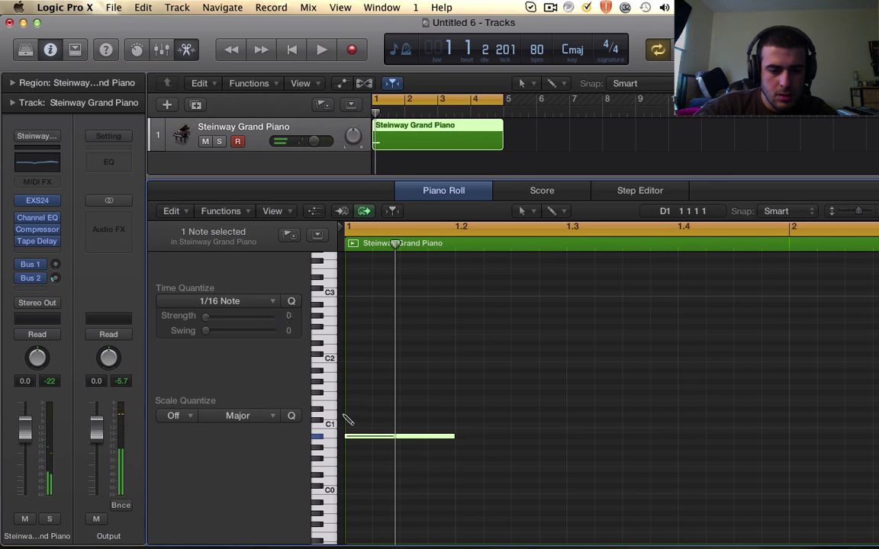
pyautogui.click(349, 416)
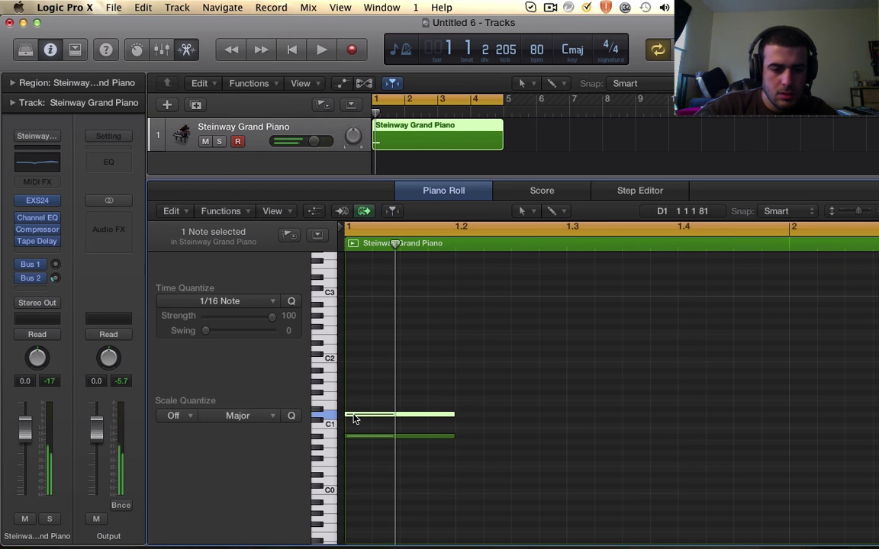
pyautogui.moveTo(354, 418); pyautogui.dragTo(351, 398)
pyautogui.press('space')
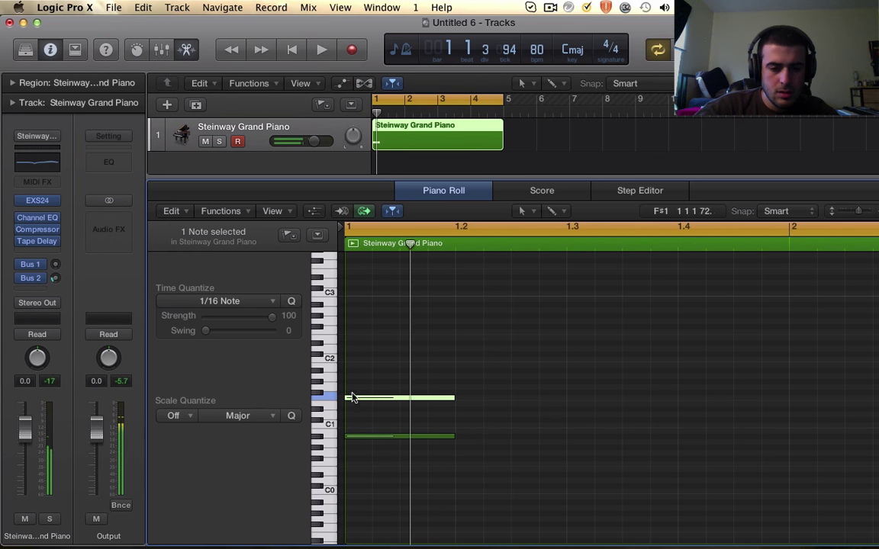
pyautogui.click(350, 418)
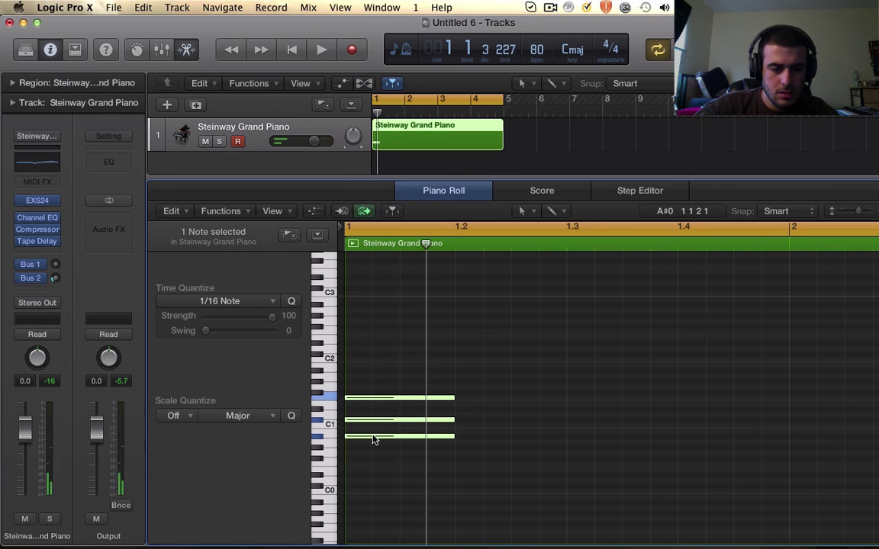
# - Transpose the three-note chord up one octave and add a note above it at the start of bar 1
pyautogui.moveTo(373, 438); pyautogui.dragTo(372, 369)
pyautogui.scroll(5, 373, 374)
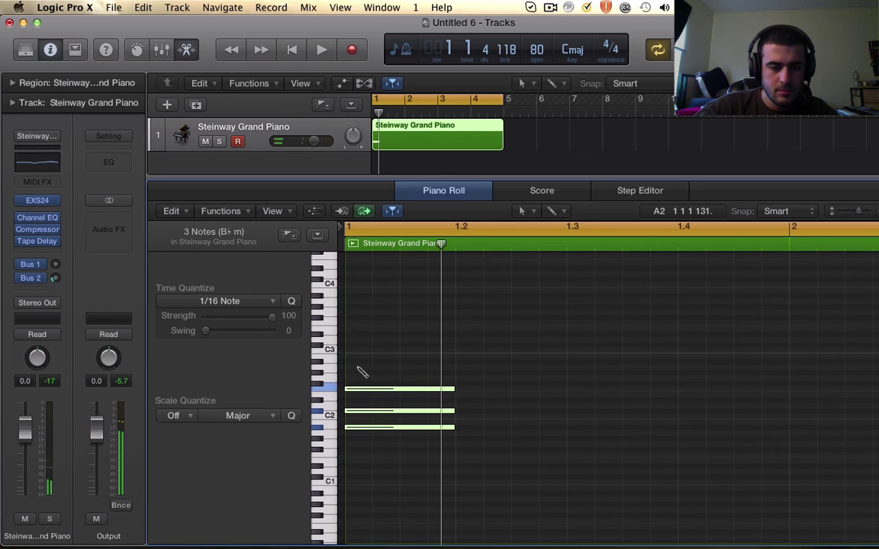
pyautogui.click(365, 368)
pyautogui.moveTo(367, 367); pyautogui.dragTo(368, 363)
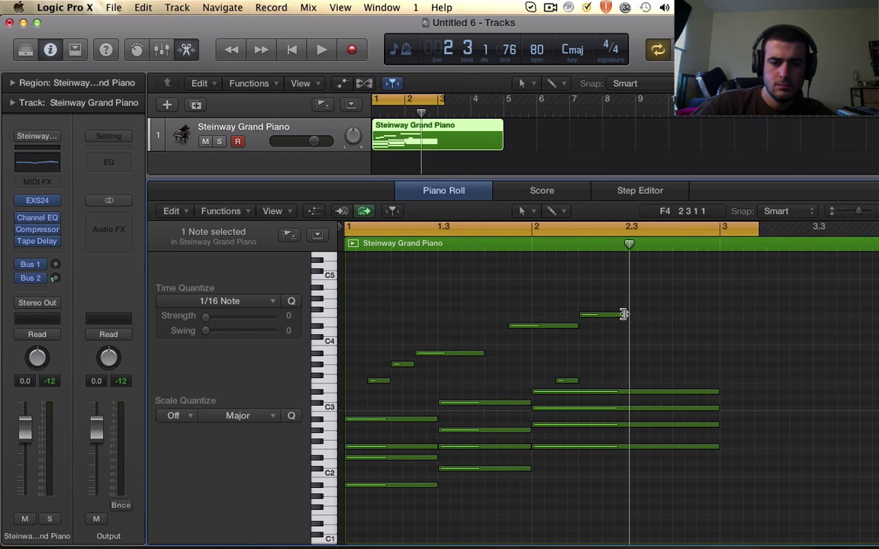
# - Lengthen the F4 note in bar 2 to 0 2 2 0 and add a short D#4 note just before bar 3
pyautogui.moveTo(623, 314); pyautogui.dragTo(692, 314)
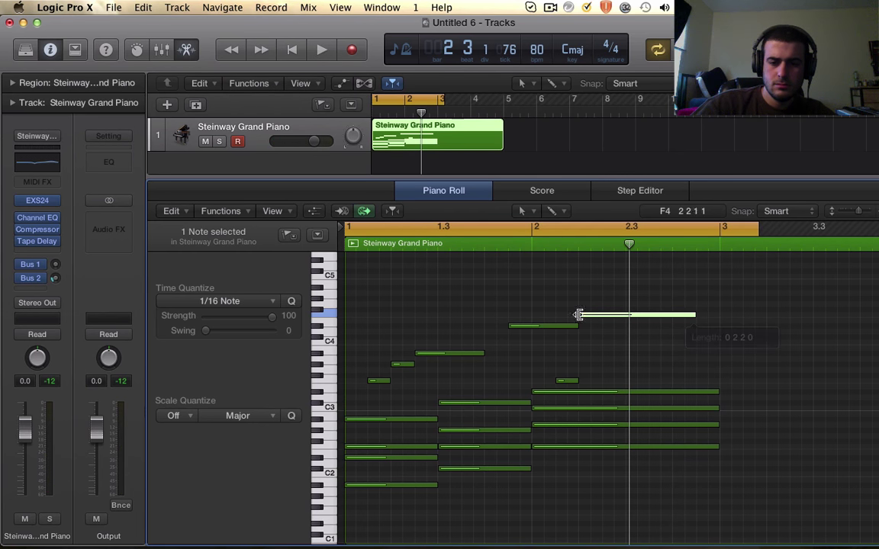
pyautogui.click(567, 382)
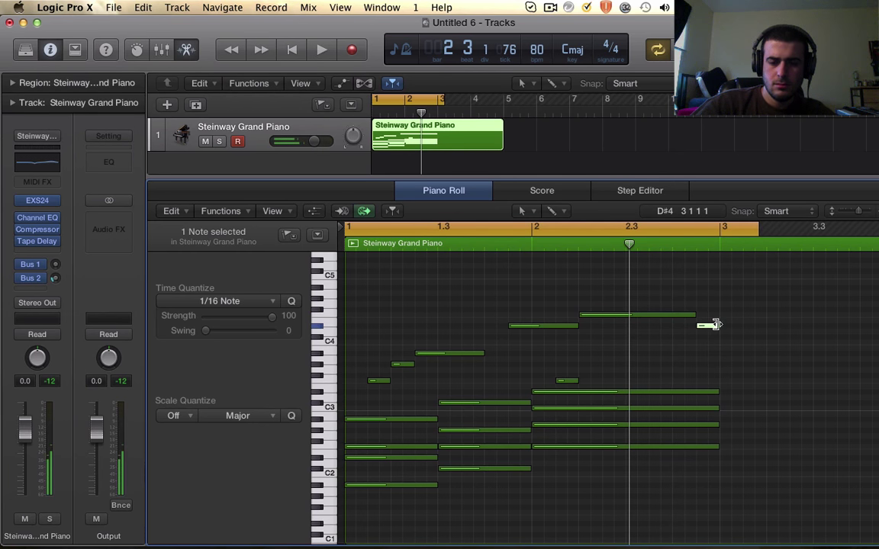
# - Shorten the cycle range to end at bar 3 and play the two-bar loop
pyautogui.moveTo(761, 238); pyautogui.dragTo(720, 238)
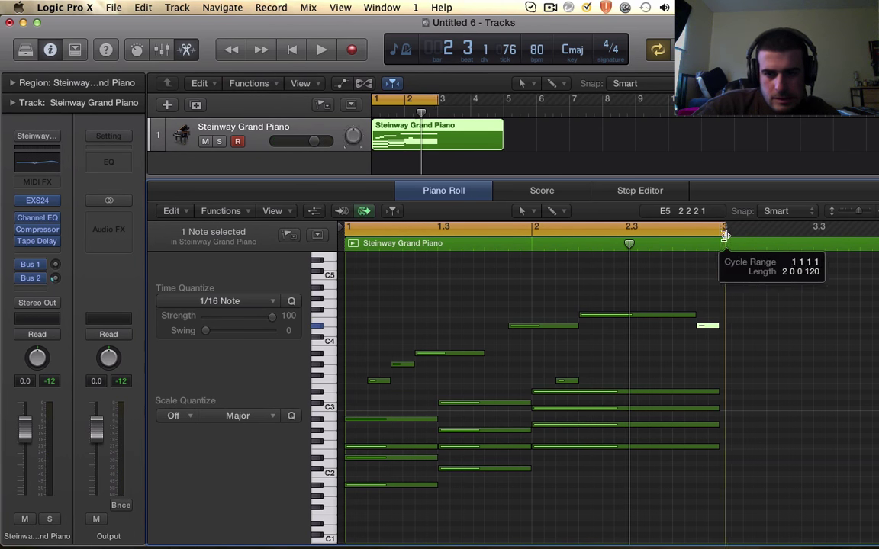
pyautogui.moveTo(555, 182); pyautogui.dragTo(496, 372)
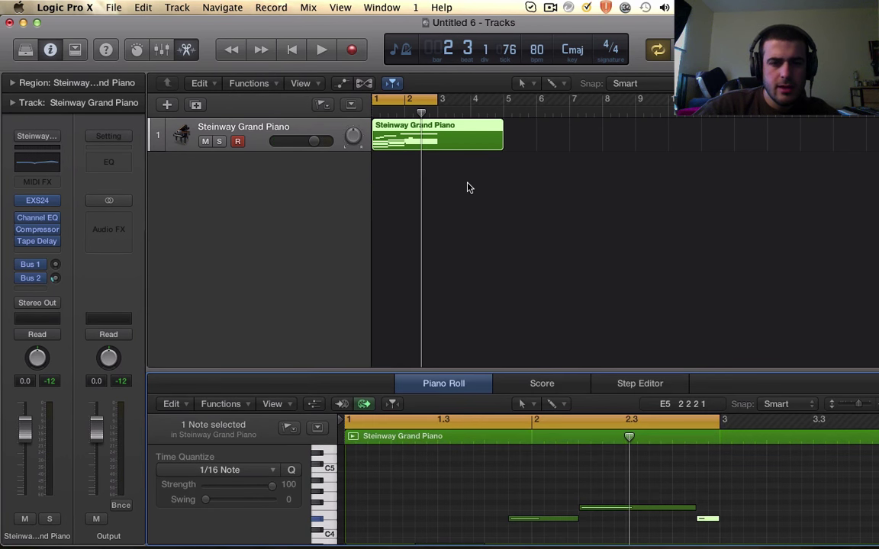
pyautogui.press('space')
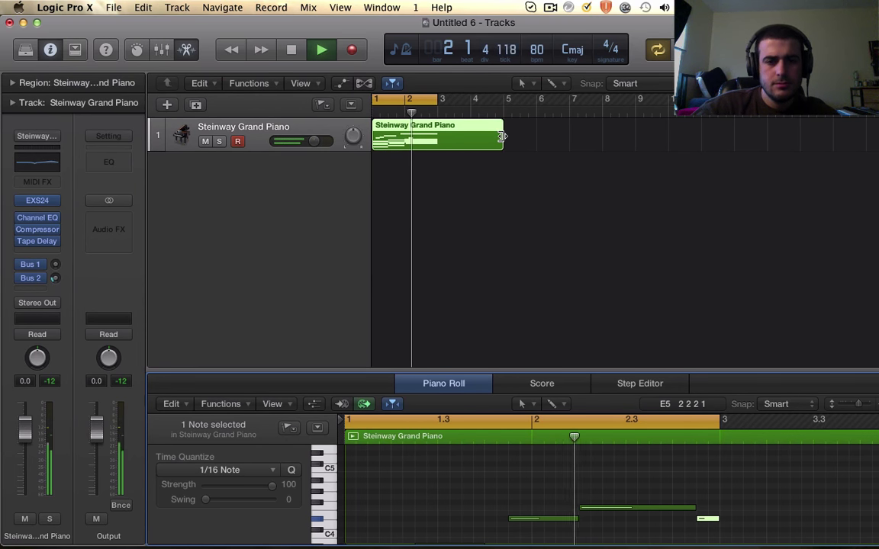
# - Stop playback and lengthen the A#3 melody note in bar 1 to about two beats
pyautogui.moveTo(445, 371); pyautogui.dragTo(475, 217)
pyautogui.press('space')
pyautogui.moveTo(479, 392); pyautogui.dragTo(507, 392)
# - Set the piano track's Compressor threshold to -39.0 dB and its gain to -0.5 dB during playback
pyautogui.click(36, 230)
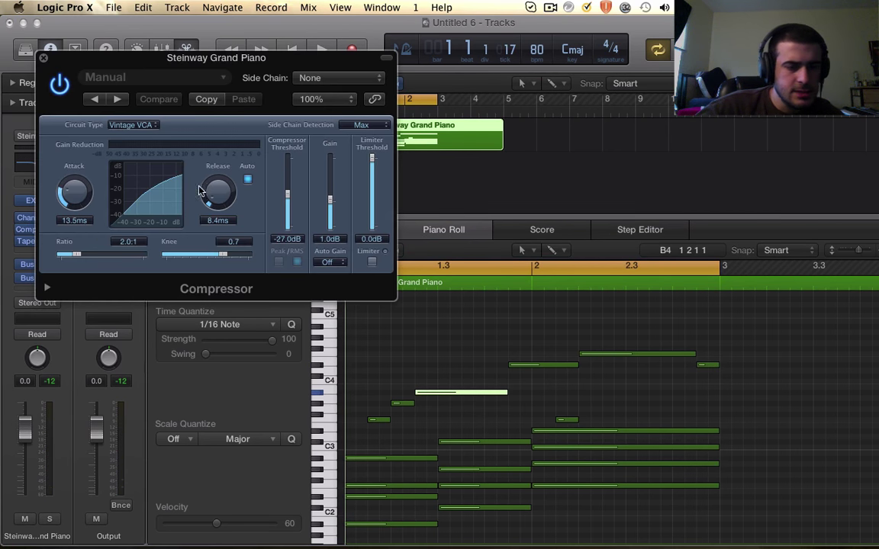
pyautogui.press('space')
pyautogui.moveTo(288, 204); pyautogui.dragTo(330, 201)
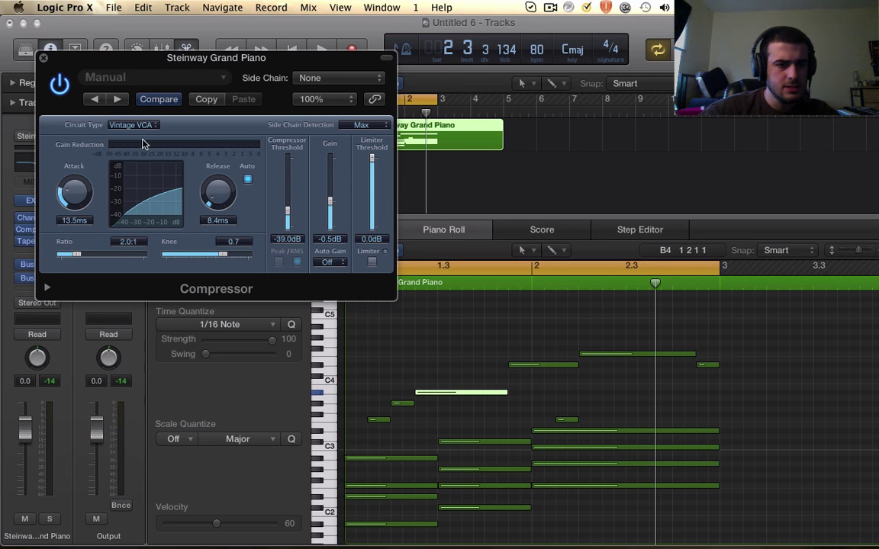
pyautogui.click(44, 59)
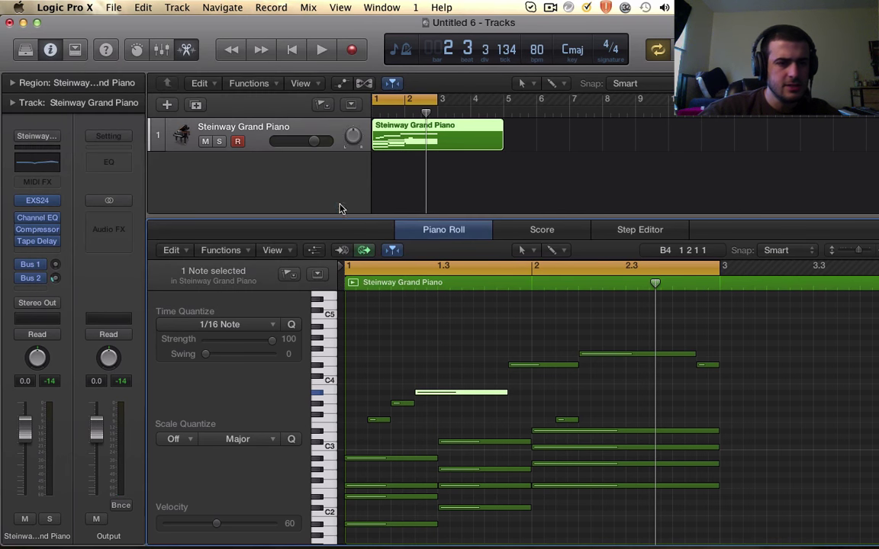
# - Add a software instrument track below the piano and load the stereo Ultrabeat (Drum Synth) on it
pyautogui.doubleClick(320, 171)
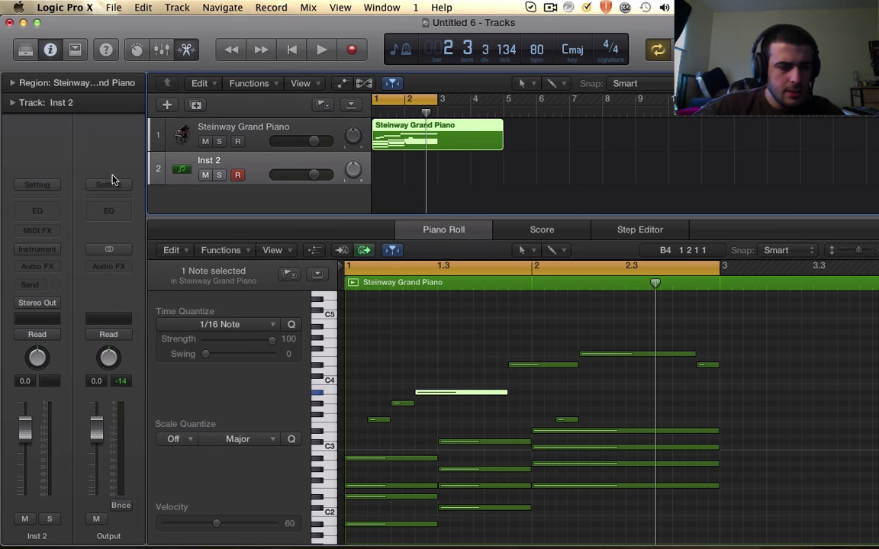
pyautogui.click(44, 252)
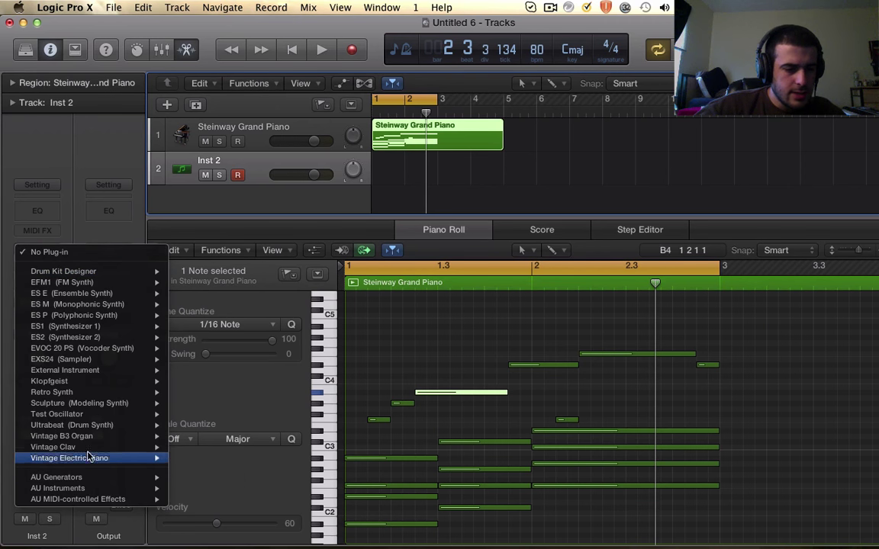
pyautogui.moveTo(83, 429)
pyautogui.click(224, 425)
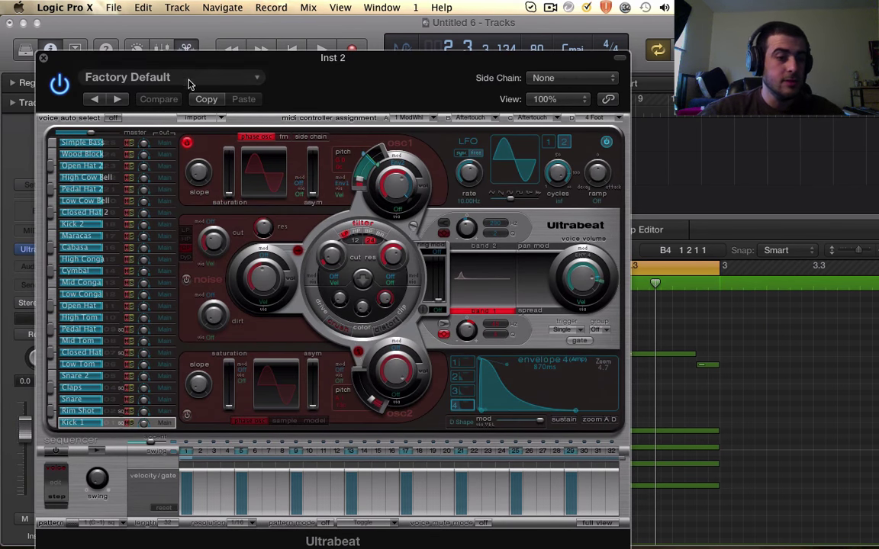
pyautogui.click(189, 83)
pyautogui.moveTo(150, 326)
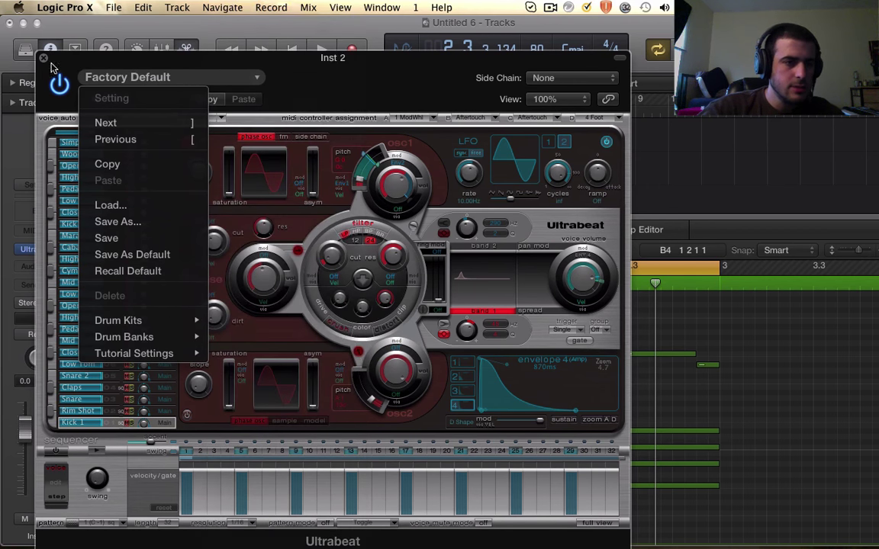
pyautogui.click(44, 58)
pyautogui.click(43, 58)
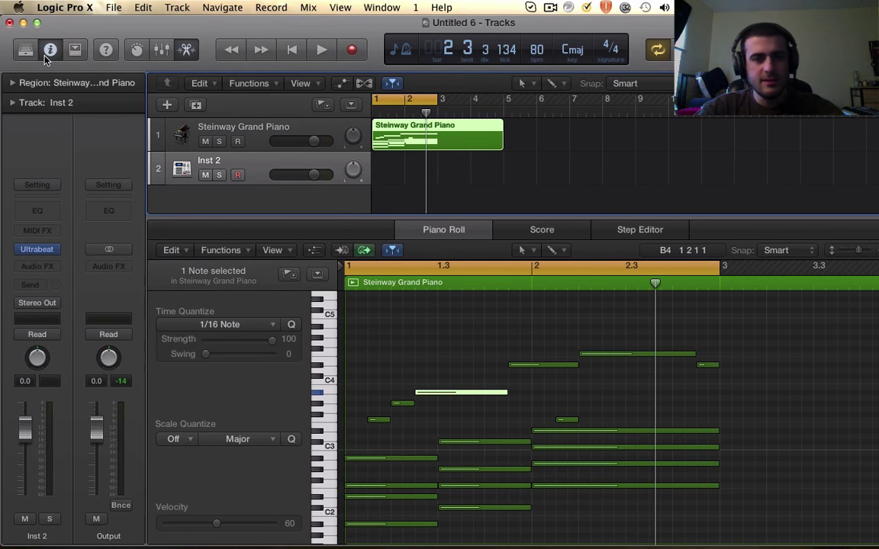
# - Remove the Ultrabeat instrument from the second track by setting it to No Plug-in
pyautogui.click(56, 253)
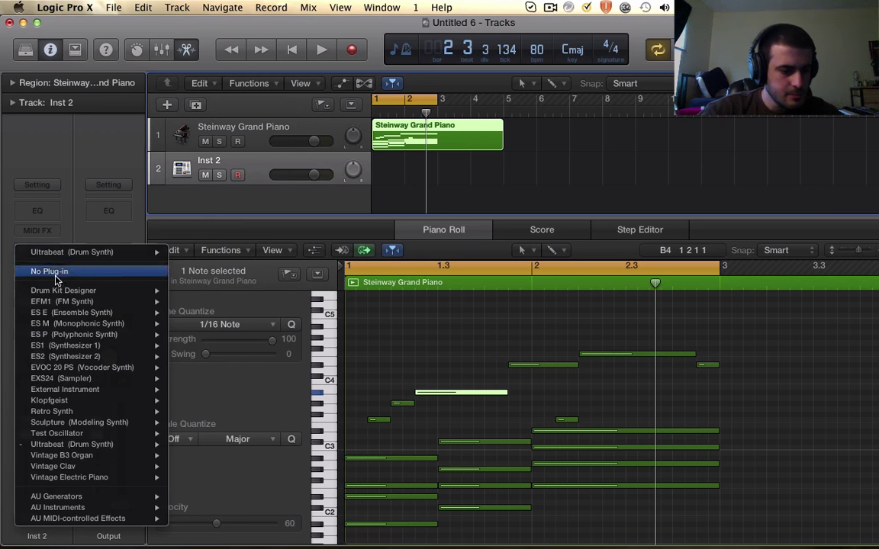
pyautogui.click(64, 252)
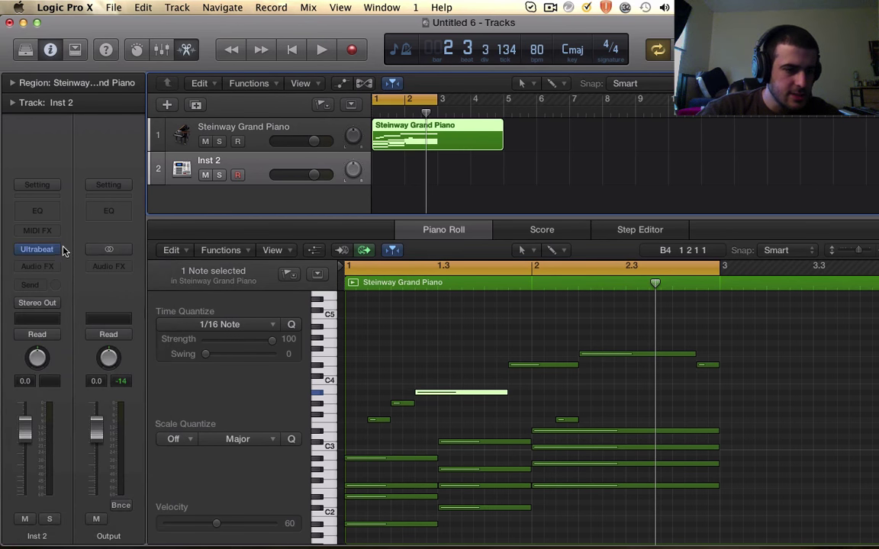
pyautogui.click(56, 253)
pyautogui.click(61, 215)
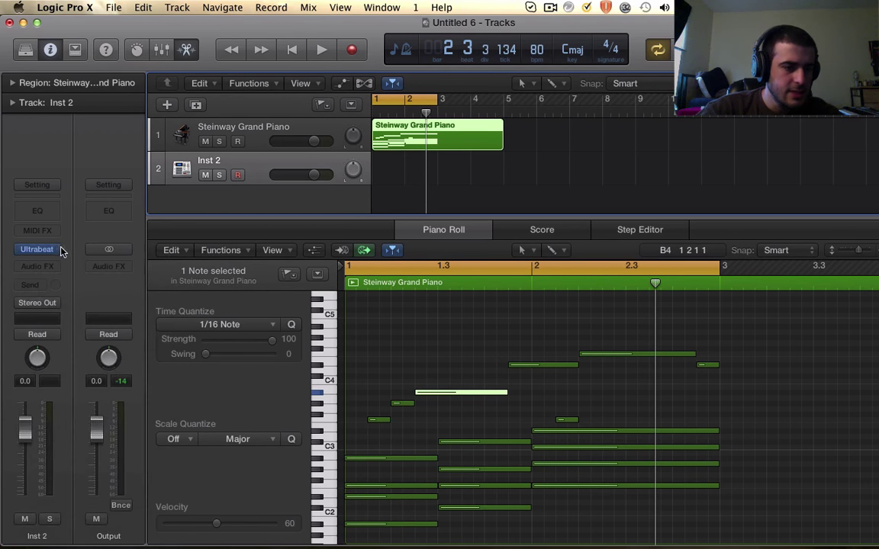
pyautogui.click(60, 251)
pyautogui.click(60, 273)
# - Load Ultrabeat (Drum Synth) in stereo again as the second track's instrument
pyautogui.click(54, 251)
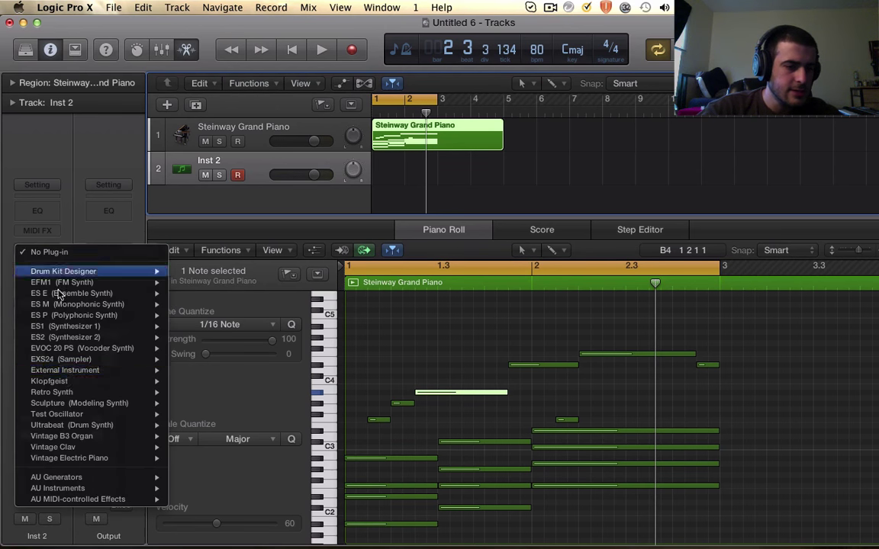
pyautogui.moveTo(67, 406)
pyautogui.moveTo(64, 428)
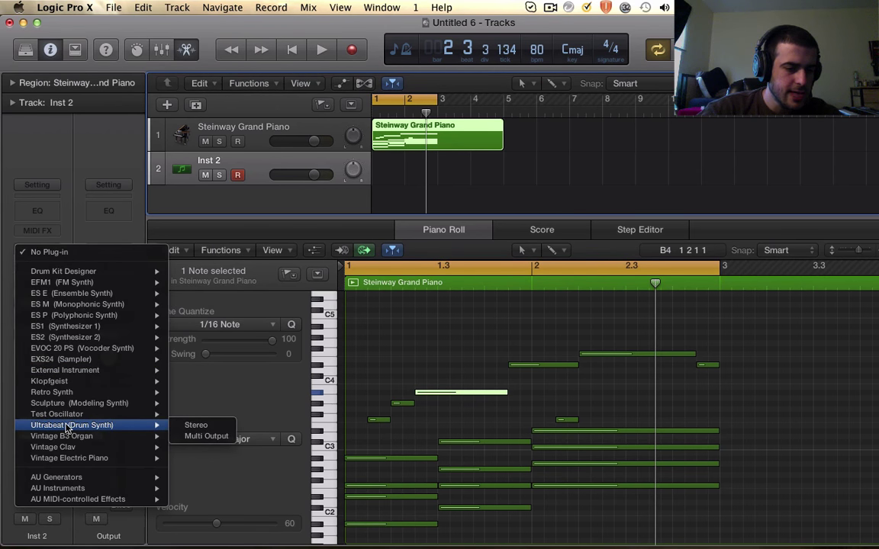
pyautogui.click(195, 426)
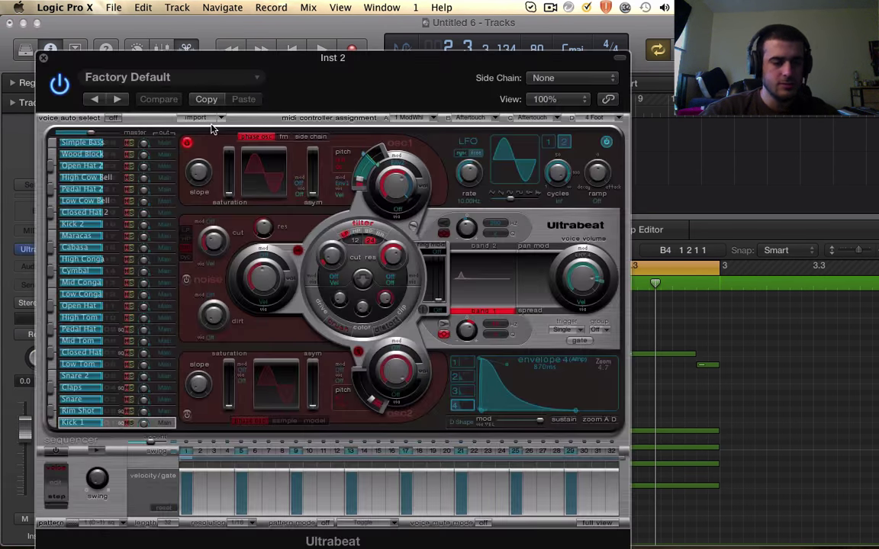
# - Load the Hit Machine drum kit setting in Ultrabeat and close the instrument window
pyautogui.click(173, 71)
pyautogui.moveTo(157, 320)
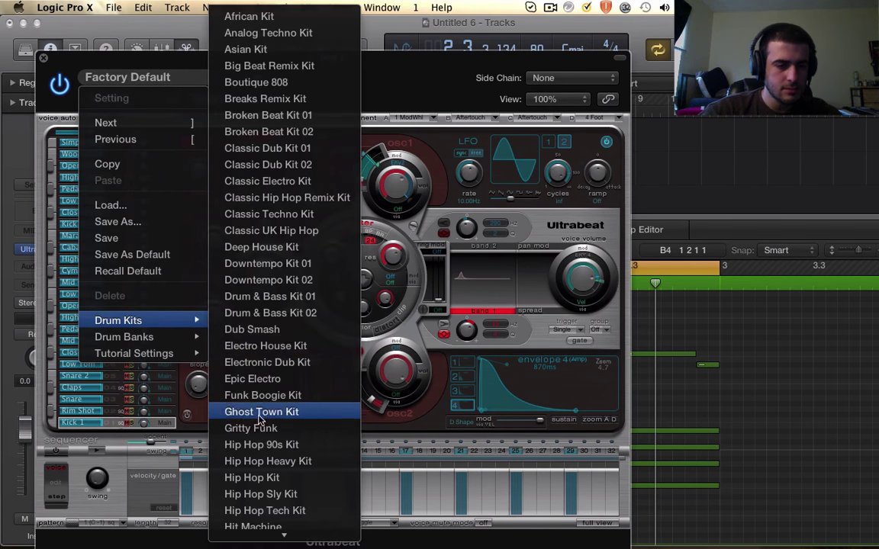
pyautogui.scroll(-5, 261, 422)
pyautogui.scroll(-9, 261, 422)
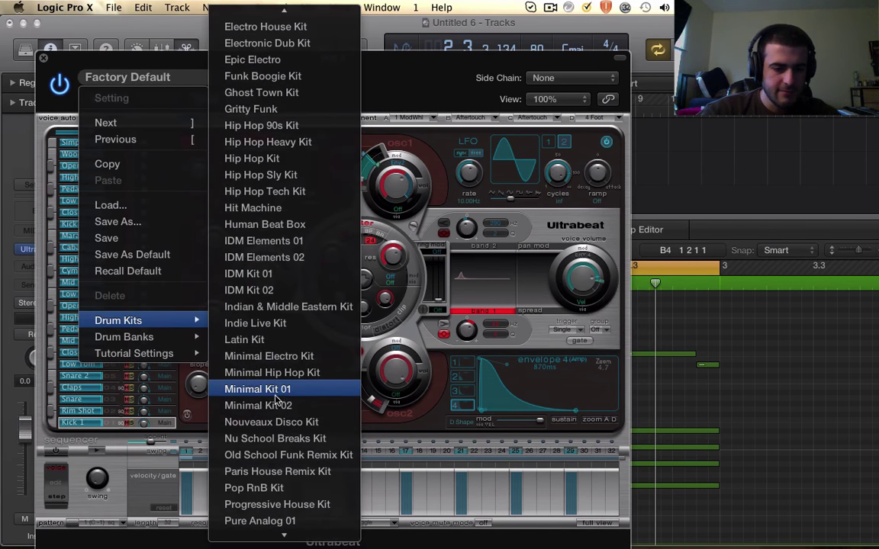
pyautogui.scroll(-6, 269, 439)
pyautogui.scroll(4, 285, 191)
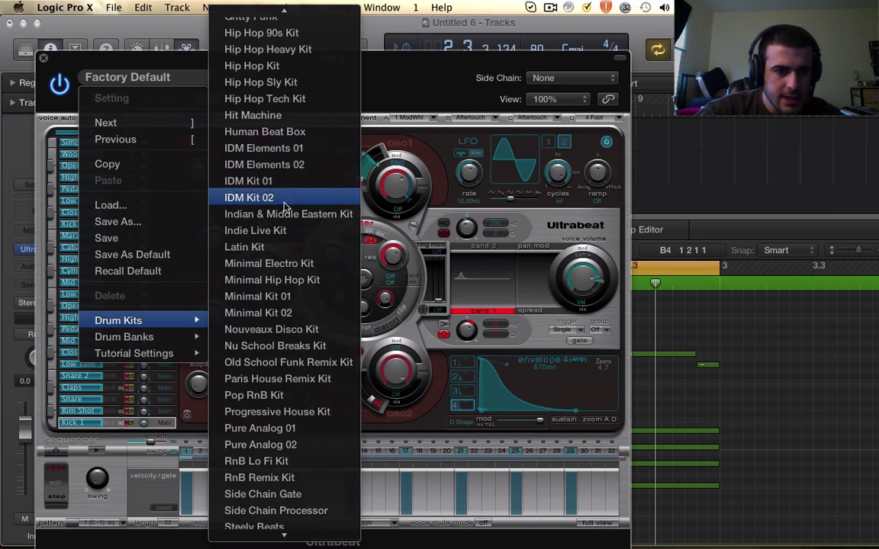
pyautogui.scroll(2, 287, 179)
pyautogui.click(287, 145)
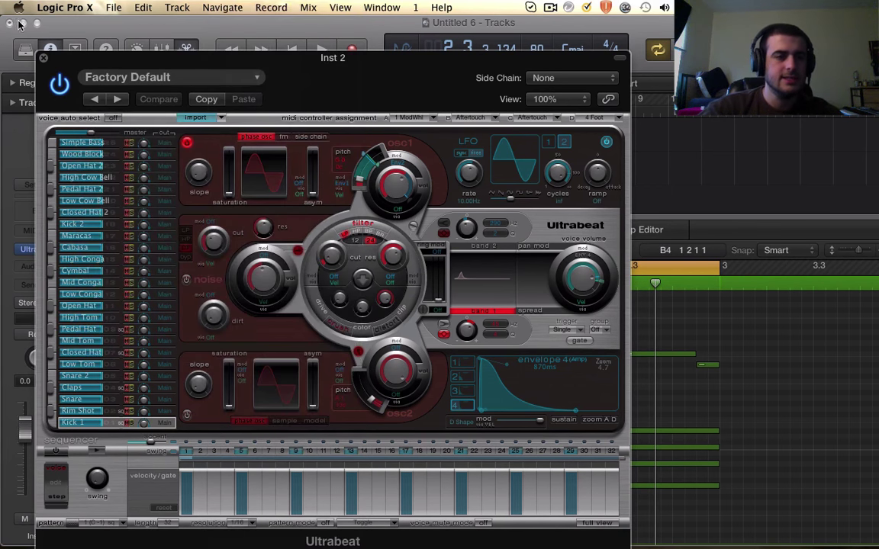
pyautogui.click(42, 58)
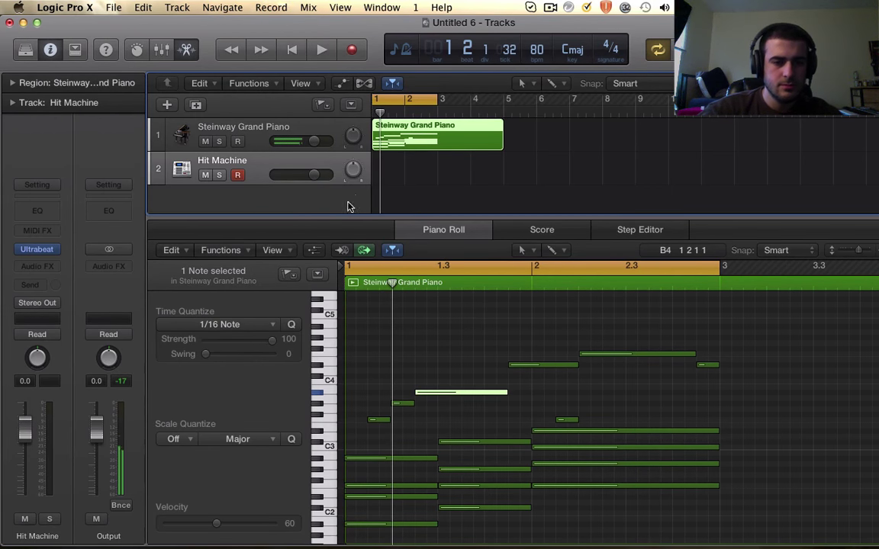
# - Create a two-bar region on the Hit Machine track and draw a one-beat C1 kick note at the start of bar 1
pyautogui.doubleClick(390, 171)
pyautogui.moveTo(398, 177); pyautogui.dragTo(437, 177)
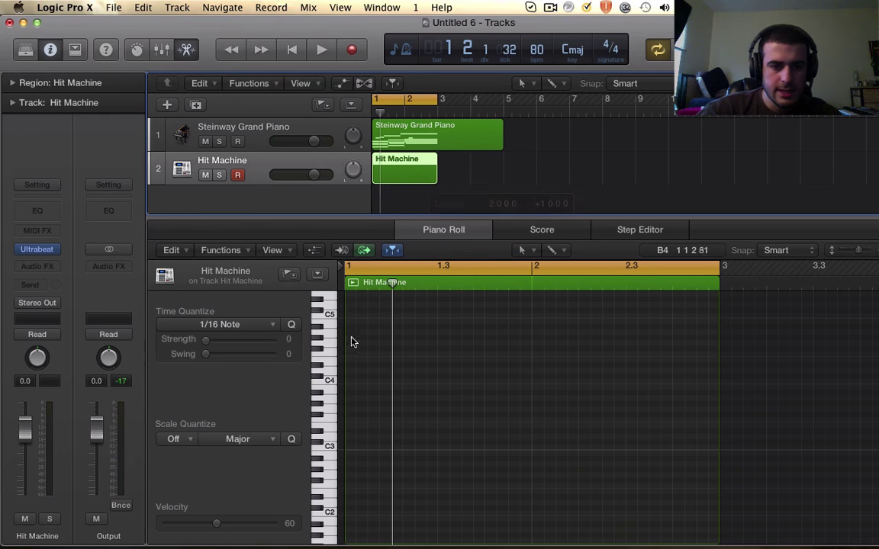
pyautogui.scroll(-4, 332, 496)
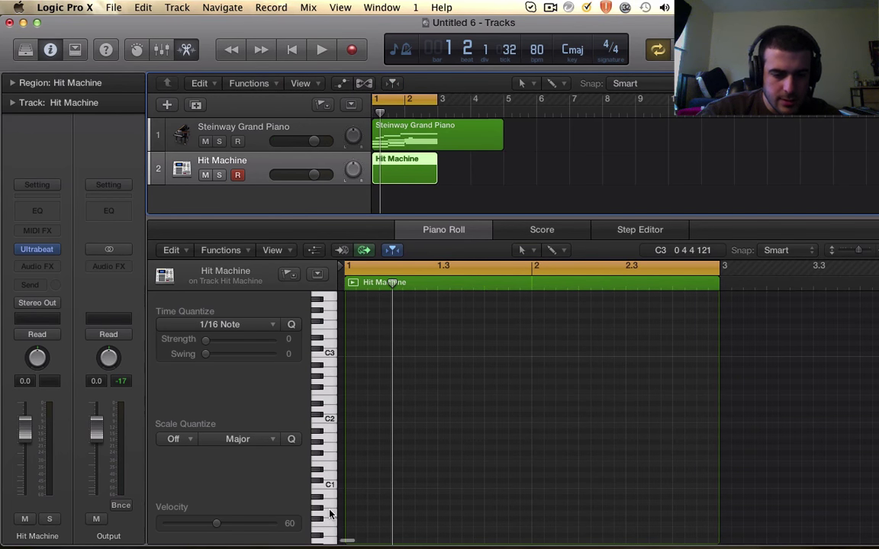
pyautogui.click(330, 484)
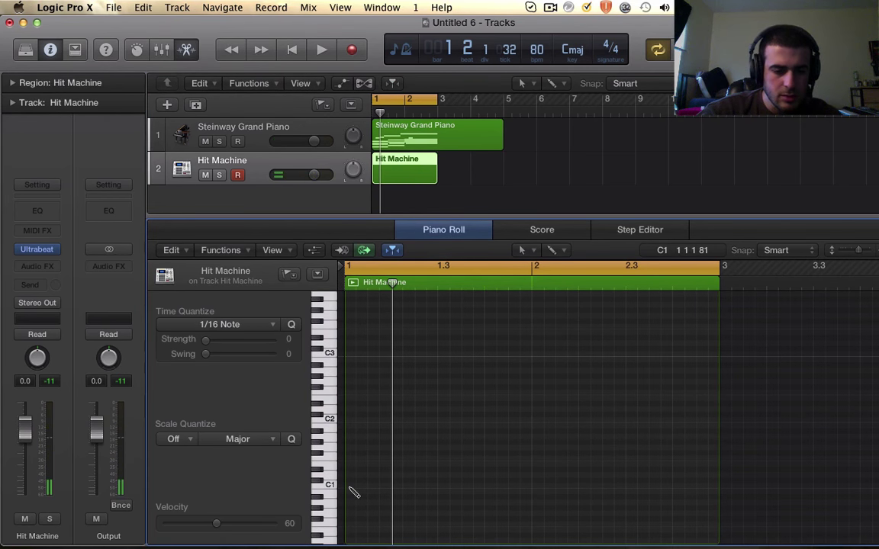
pyautogui.click(351, 487)
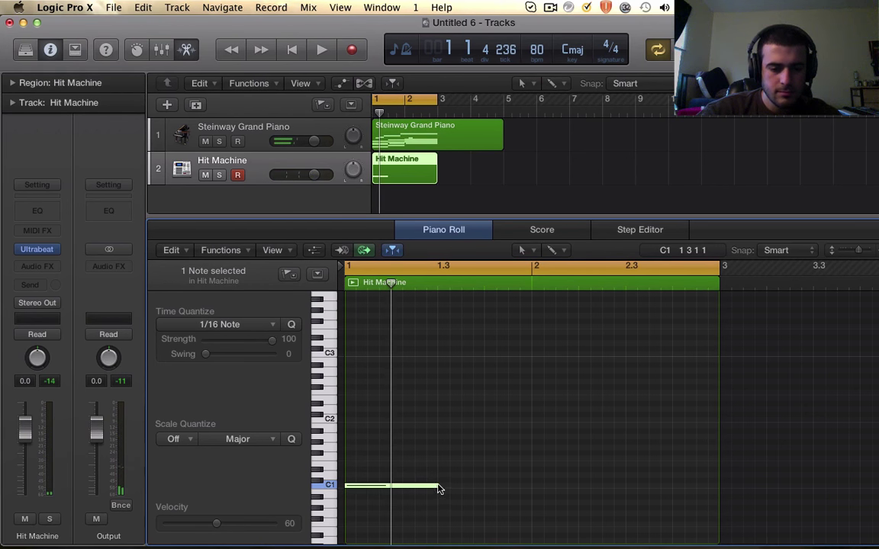
pyautogui.moveTo(435, 485); pyautogui.dragTo(391, 485)
pyautogui.click(395, 475)
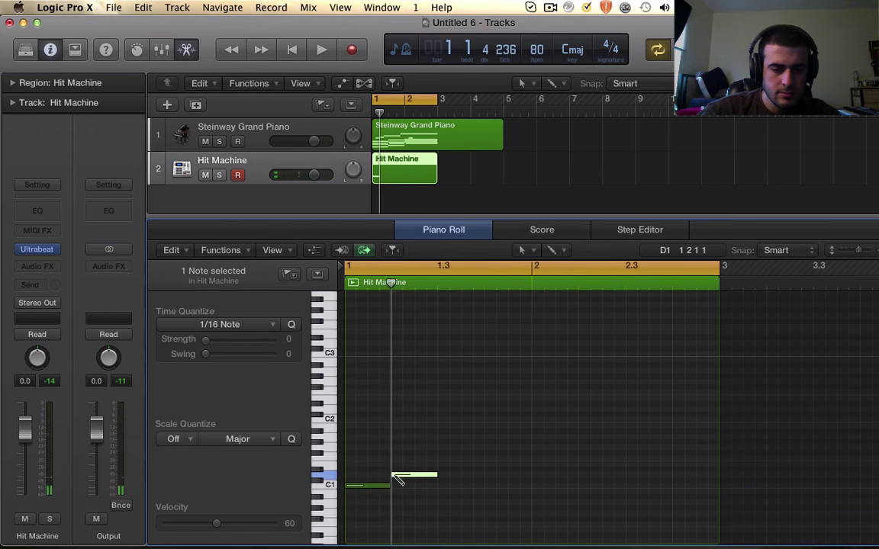
pyautogui.press('space')
pyautogui.press('space')
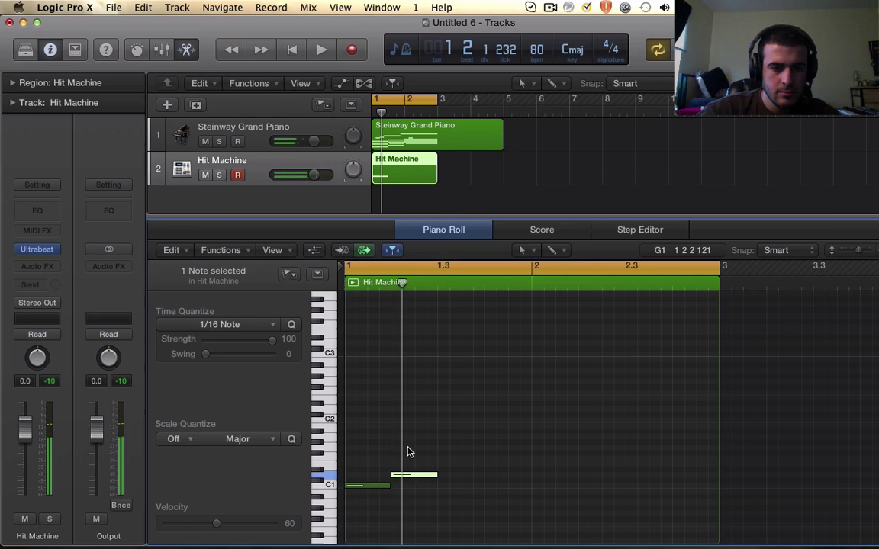
# - Duplicate the Hit Machine track, add C1 kicks at 1.3 and 1.4.3 in the original region, and repeat the bar in bar 2
pyautogui.click(196, 105)
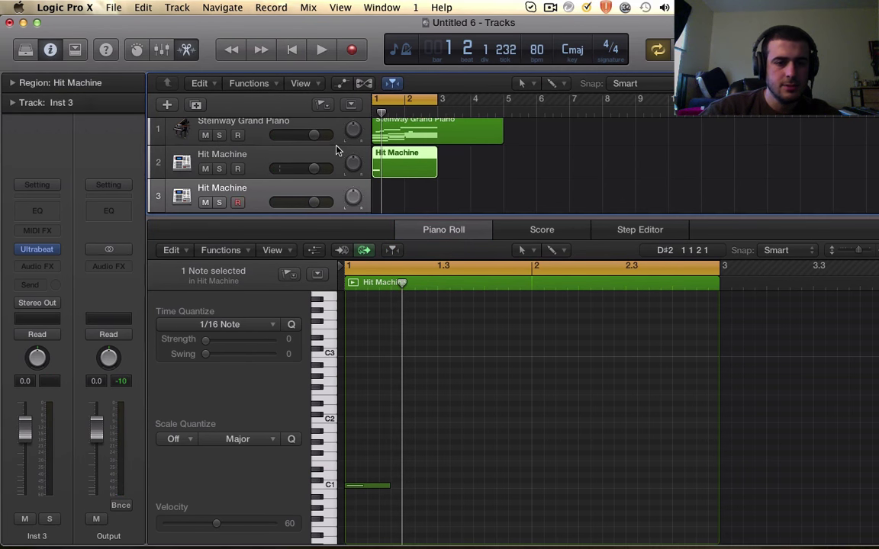
pyautogui.click(281, 168)
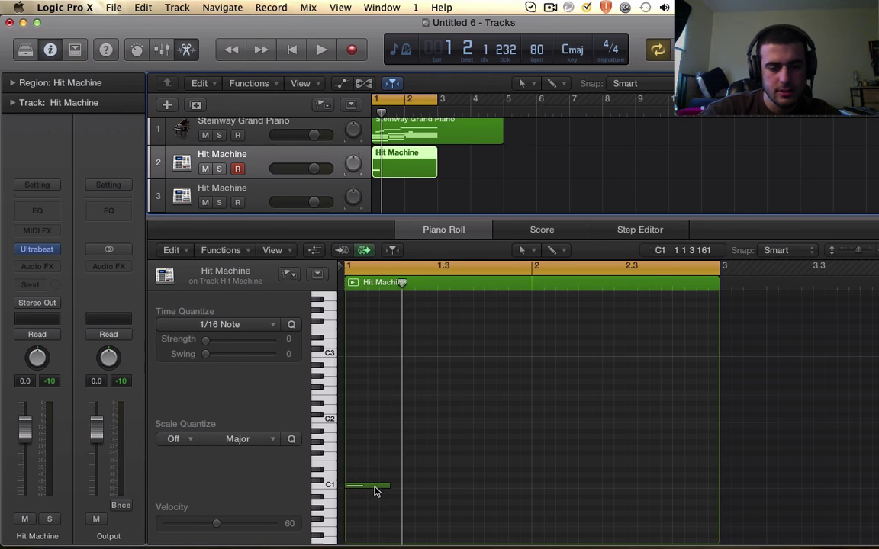
pyautogui.press('space')
pyautogui.click(443, 486)
pyautogui.moveTo(510, 485)
pyautogui.mouseDown()
pyautogui.moveTo(495, 489)
pyautogui.moveTo(509, 494)
pyautogui.mouseUp()
pyautogui.moveTo(344, 459); pyautogui.dragTo(521, 509)
pyautogui.press('super+r')
pyautogui.click(532, 226)
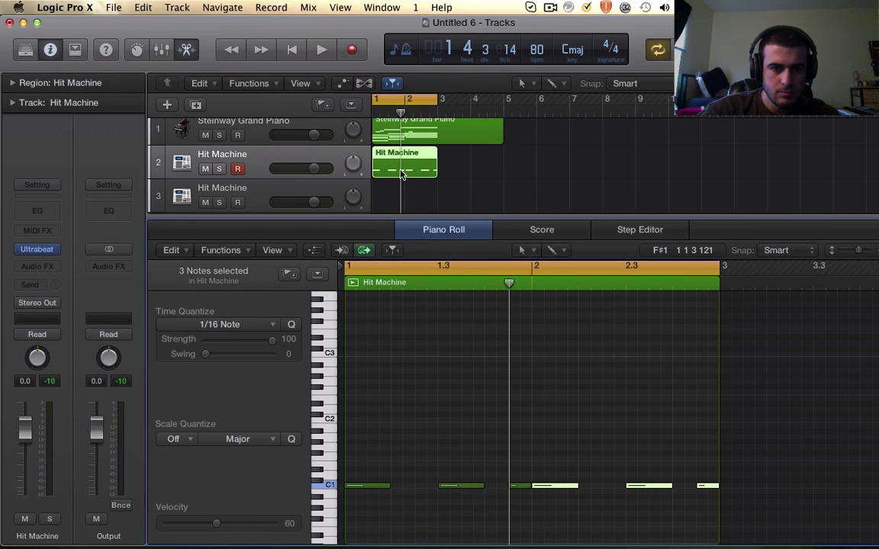
# - Create a two-bar region on the third track and draw short D1 snare notes on beats 2 and 4 of both bars
pyautogui.doubleClick(386, 197)
pyautogui.moveTo(419, 199); pyautogui.dragTo(437, 197)
pyautogui.click(327, 477)
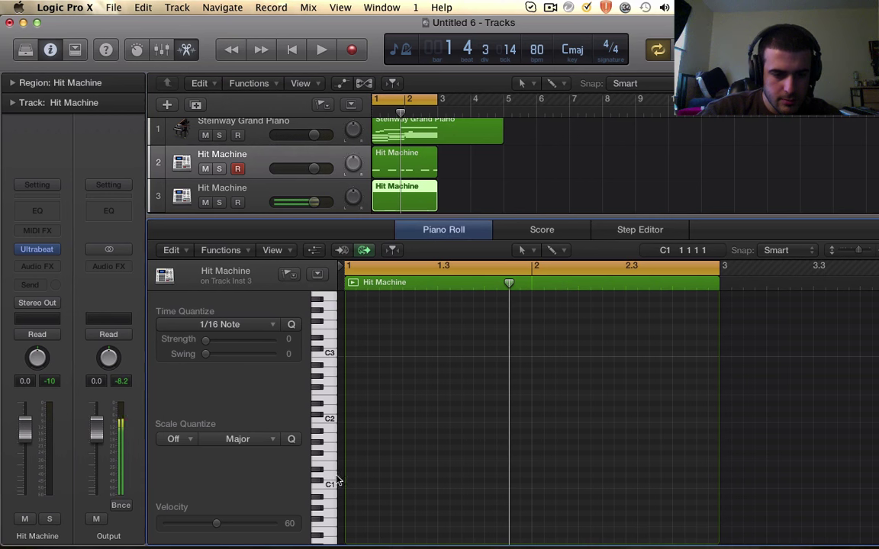
pyautogui.press('space')
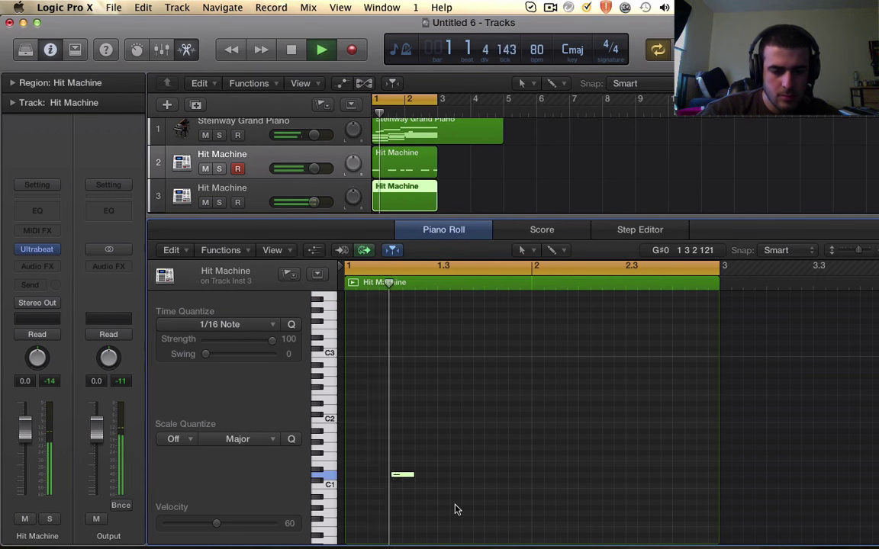
pyautogui.press('space')
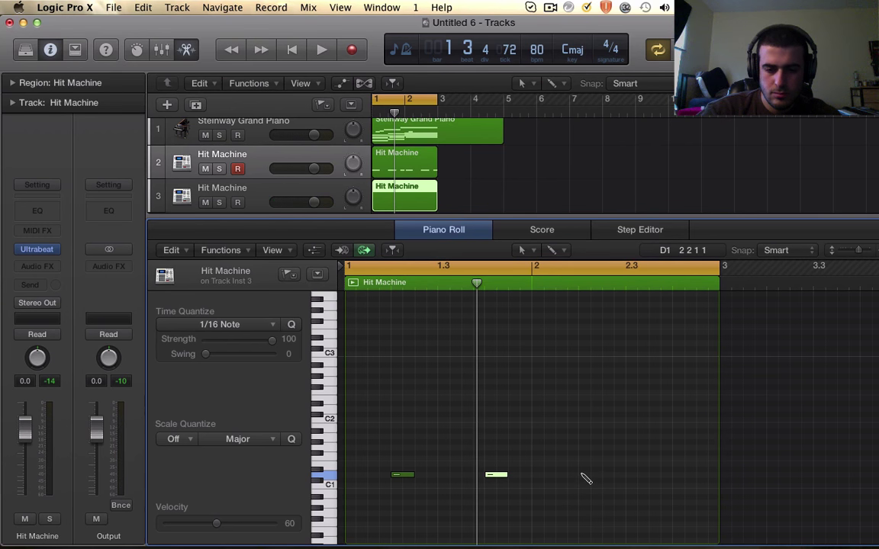
pyautogui.click(675, 476)
pyautogui.press('space')
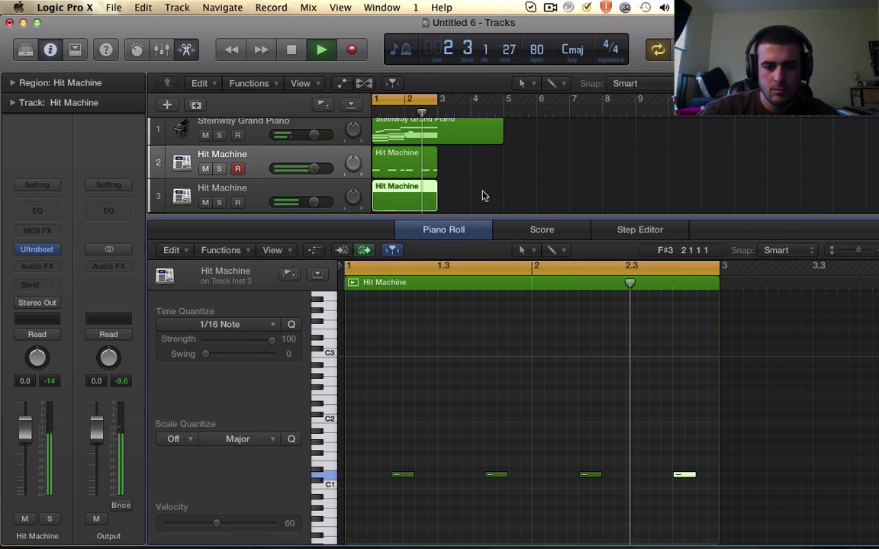
pyautogui.press('space')
# - Set the cycle range to bars 2 through 7 and open the kick region during playback
pyautogui.moveTo(412, 99); pyautogui.dragTo(568, 99)
pyautogui.press('space')
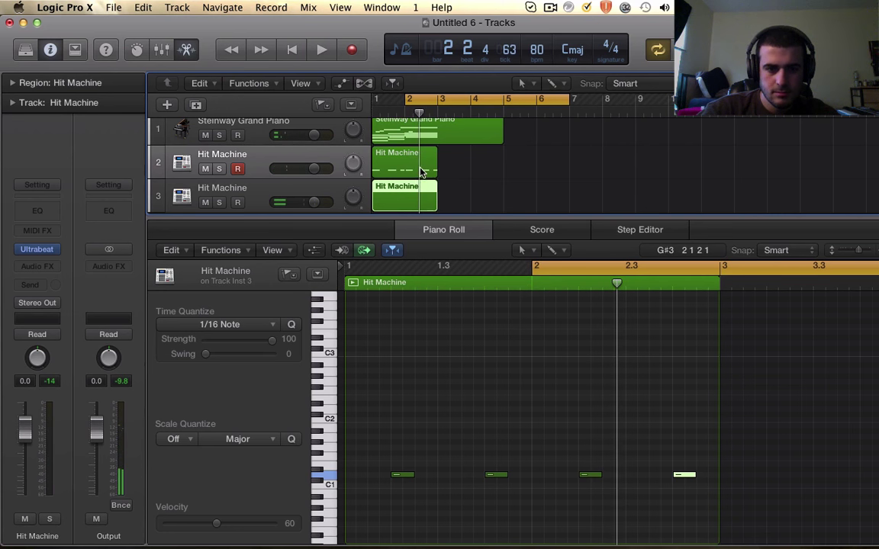
pyautogui.click(422, 170)
pyautogui.press('space')
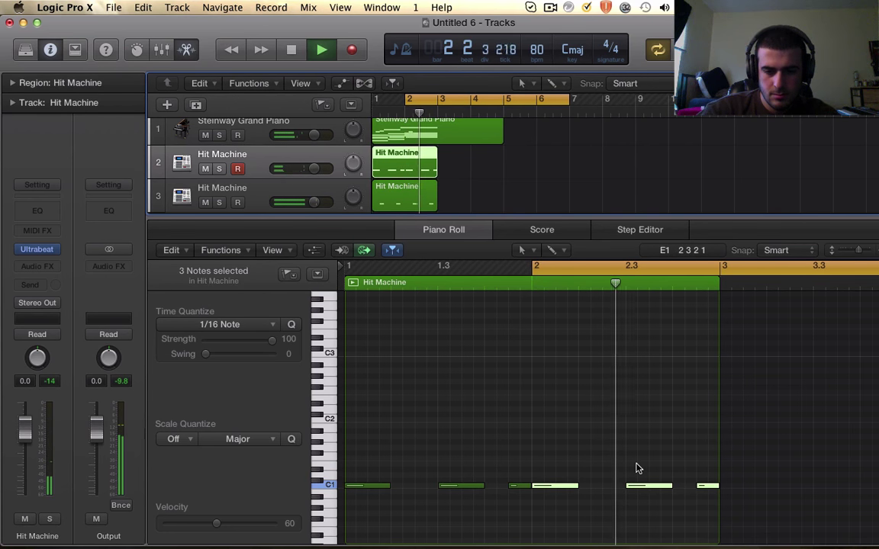
# - Shorten the three selected bar 2 kick notes by a sixteenth and add a sixteenth-long C1 kick at 2.3.4
pyautogui.press('space')
pyautogui.moveTo(671, 485); pyautogui.dragTo(657, 485)
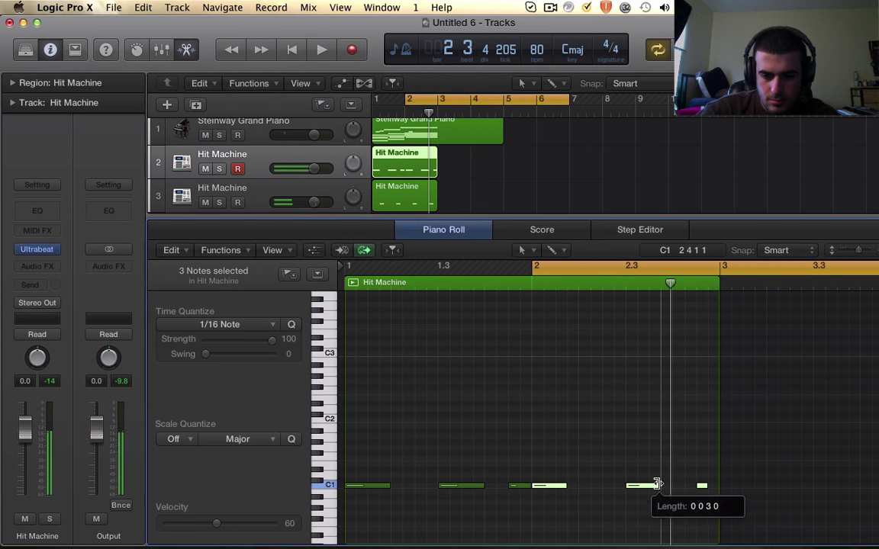
pyautogui.click(702, 485)
pyautogui.press('space')
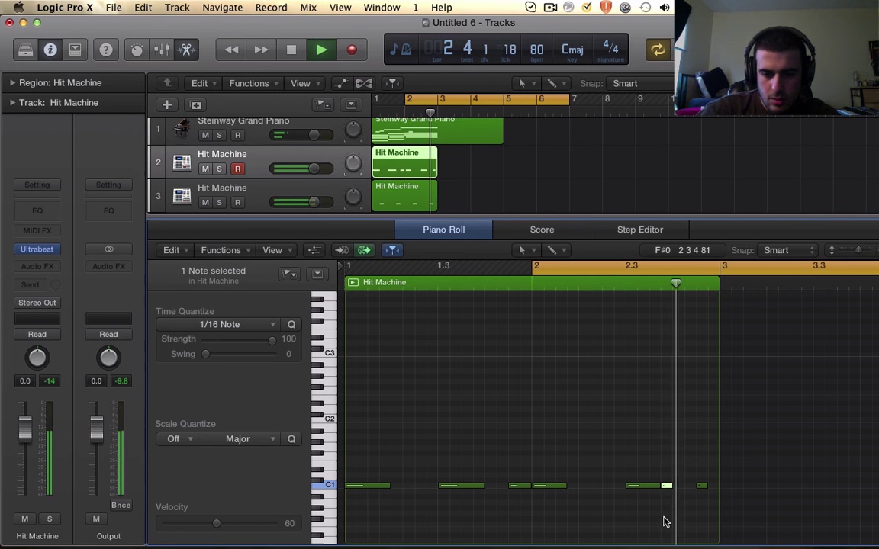
pyautogui.press('space')
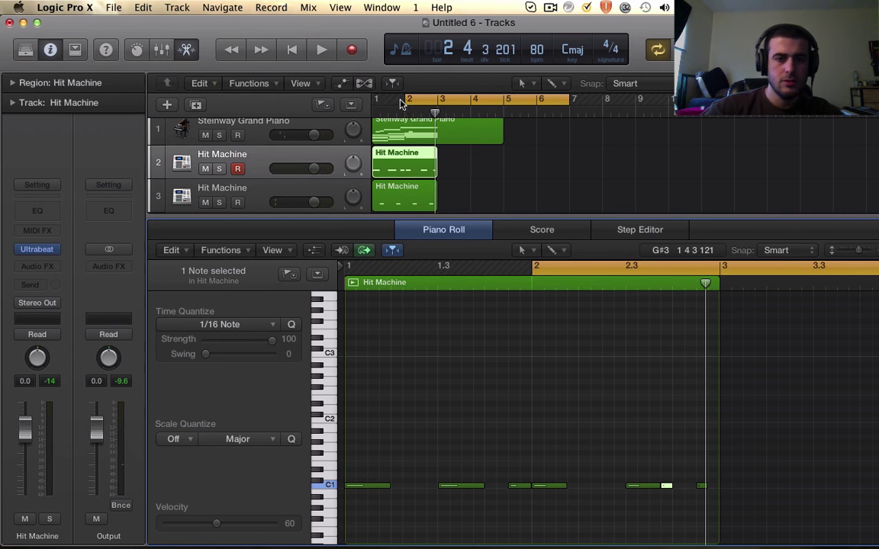
# - Extend the cycle range's start back to bar 1 and show the Steinway Grand Piano region's notes during playback
pyautogui.moveTo(400, 104); pyautogui.dragTo(376, 104)
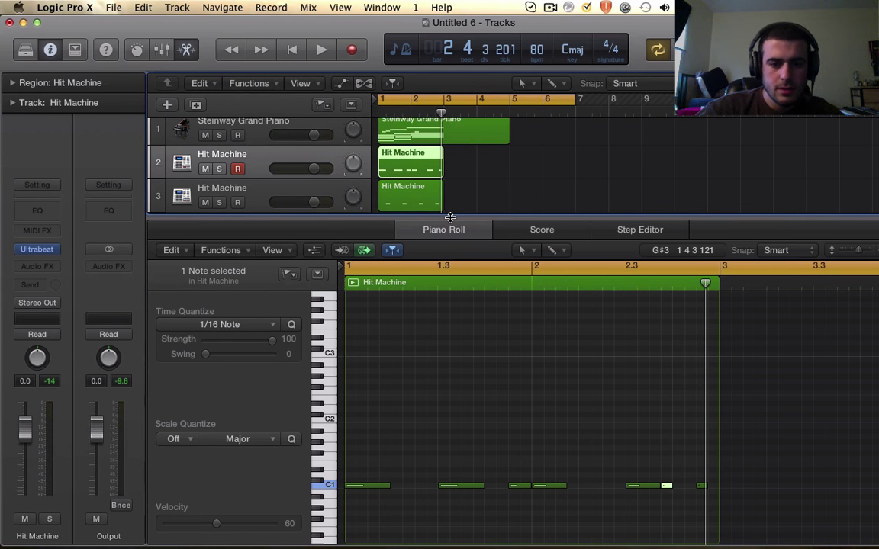
pyautogui.moveTo(450, 217); pyautogui.dragTo(447, 370)
pyautogui.click(467, 138)
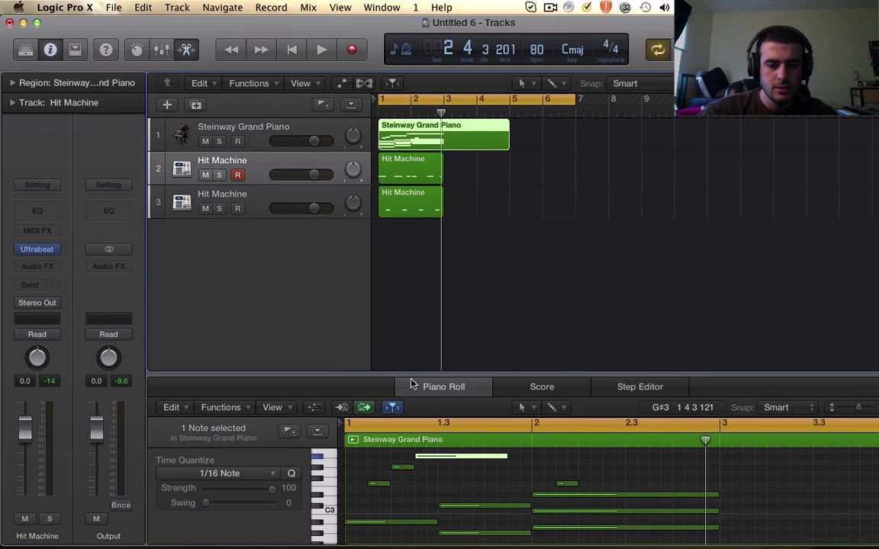
pyautogui.moveTo(411, 372); pyautogui.dragTo(411, 222)
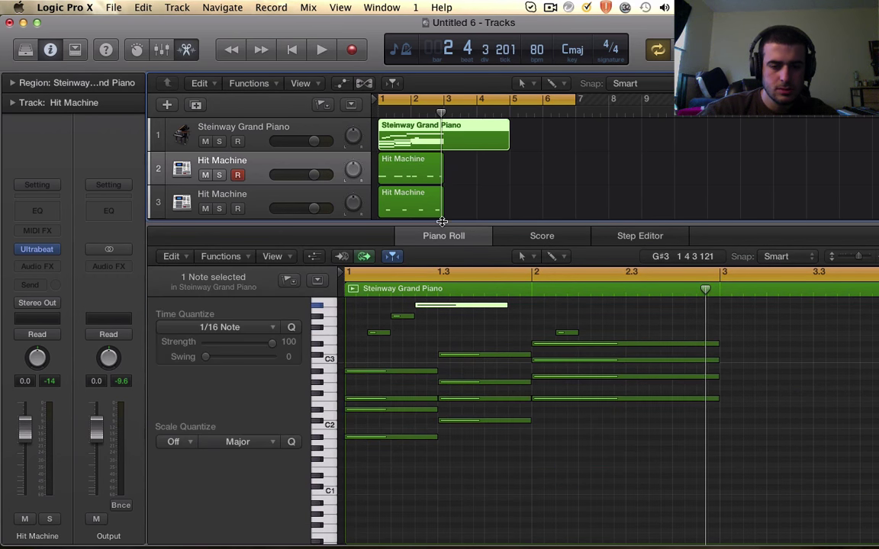
pyautogui.press('space')
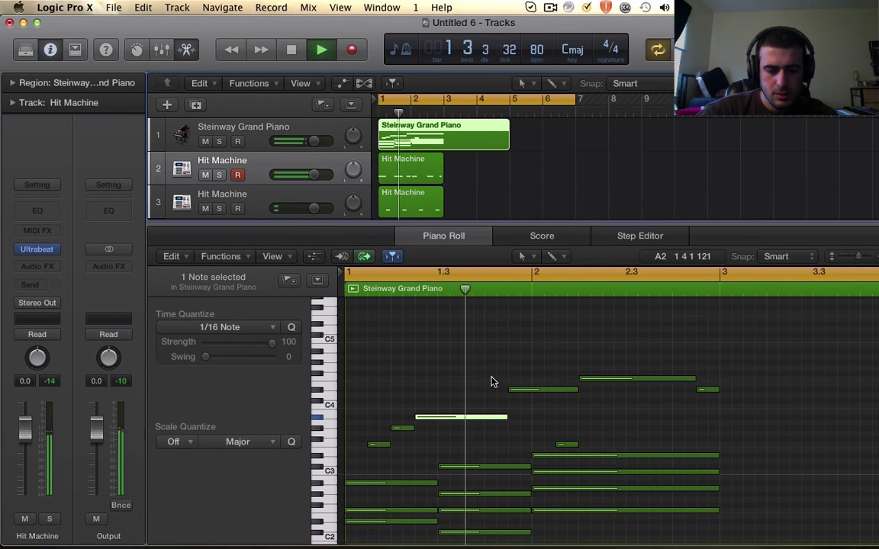
# - Delete the piano melody note starting at 1.4.3 and lengthen the preceding melody note to the start of bar 2
pyautogui.press('space')
pyautogui.moveTo(525, 350); pyautogui.dragTo(735, 450)
pyautogui.moveTo(662, 413); pyautogui.dragTo(560, 407)
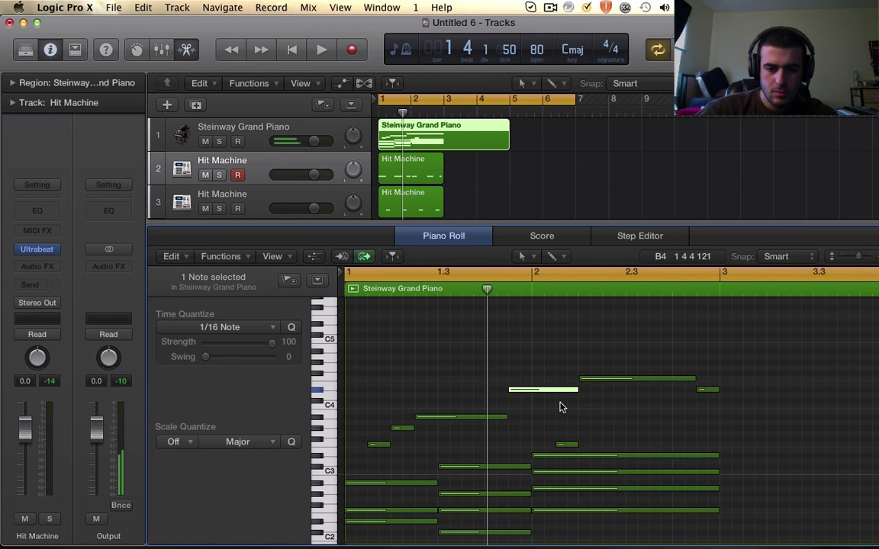
pyautogui.press('space')
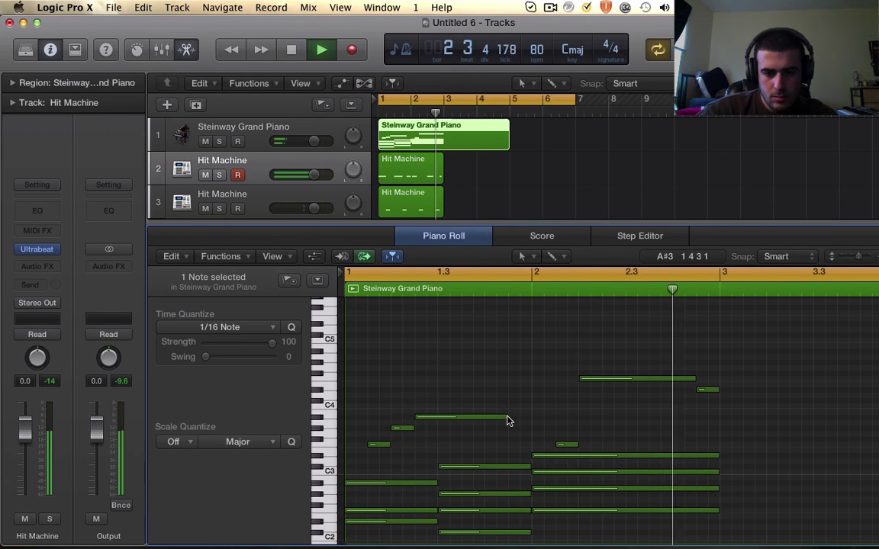
pyautogui.moveTo(505, 417); pyautogui.dragTo(531, 417)
pyautogui.click(384, 383)
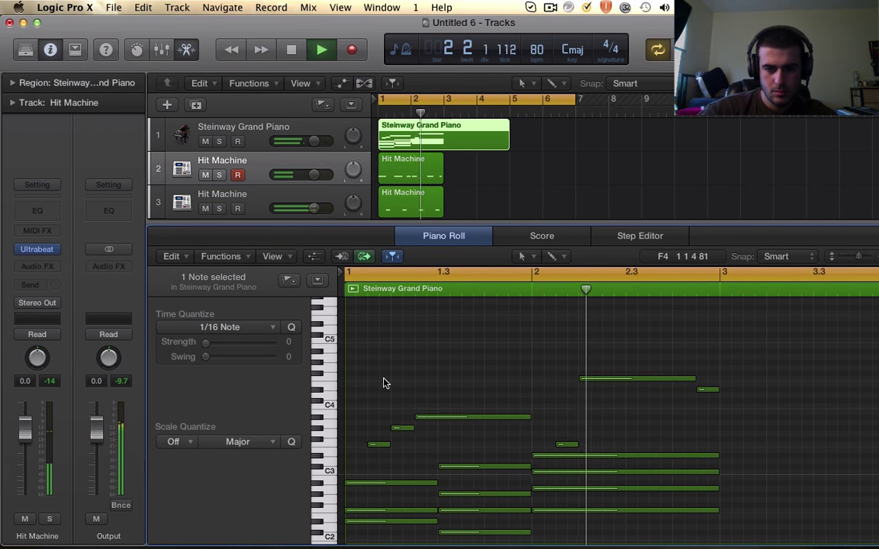
# - Delete all the melody notes above the chords in the Steinway Grand Piano region and enlarge the track area
pyautogui.doubleClick(445, 126)
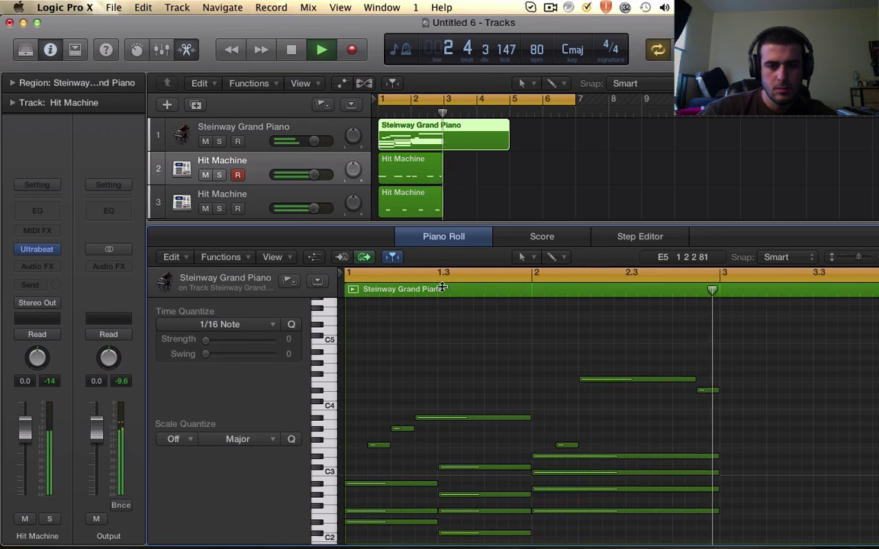
pyautogui.press('space')
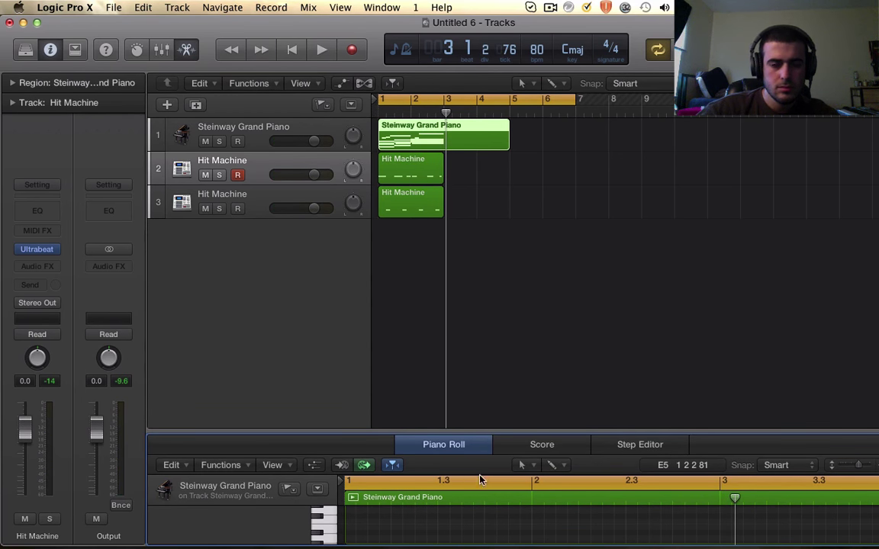
pyautogui.moveTo(470, 431); pyautogui.dragTo(470, 187)
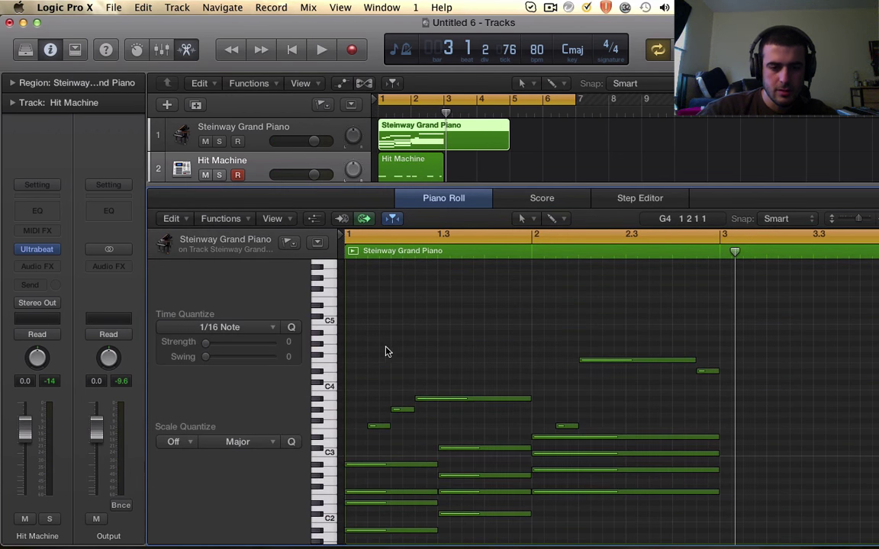
pyautogui.moveTo(366, 320); pyautogui.dragTo(731, 427)
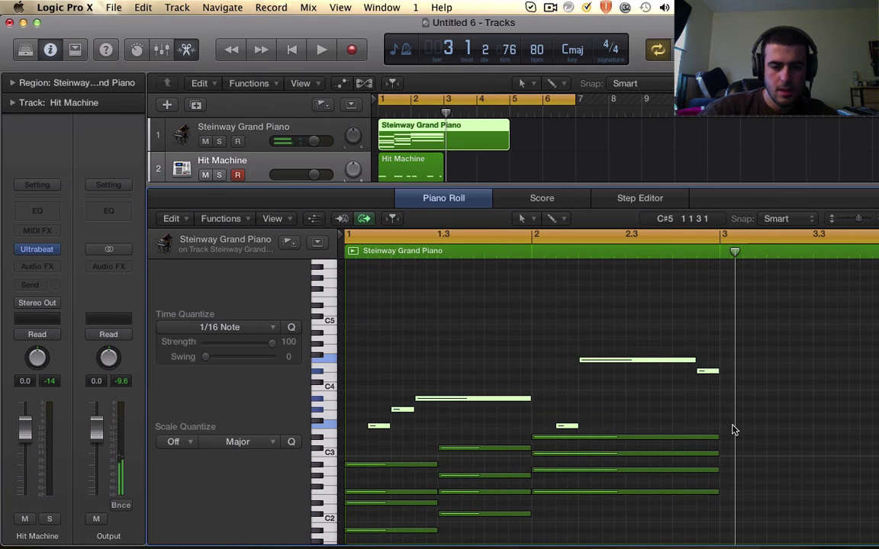
pyautogui.press('Delete')
pyautogui.moveTo(408, 185); pyautogui.dragTo(408, 333)
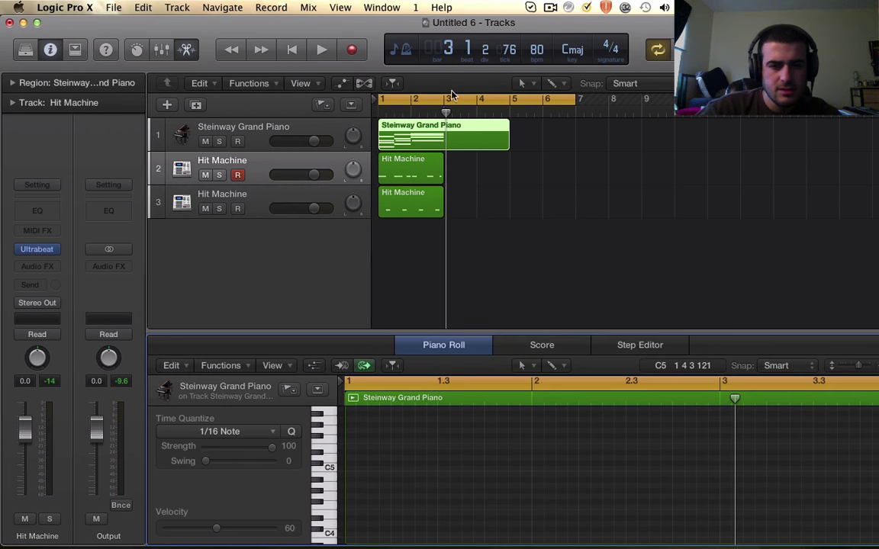
# - Shorten the Steinway Grand Piano region to end at bar 3, matching the two Hit Machine regions
pyautogui.moveTo(502, 139); pyautogui.dragTo(442, 140)
pyautogui.click(457, 201)
pyautogui.press('super+a')
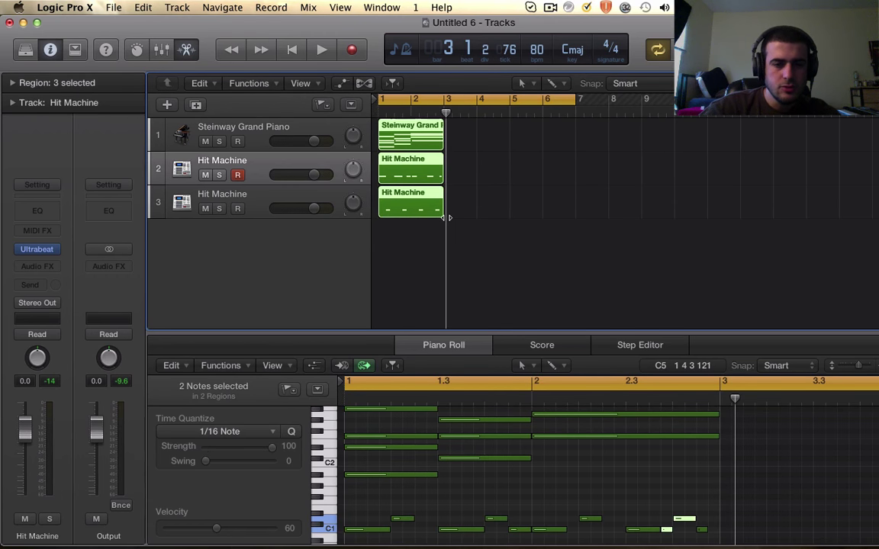
pyautogui.click(480, 203)
# - In the track 3 Hit Machine region, add an F#1 note at 1.1.3 and shorten it to an eighth
pyautogui.click(412, 203)
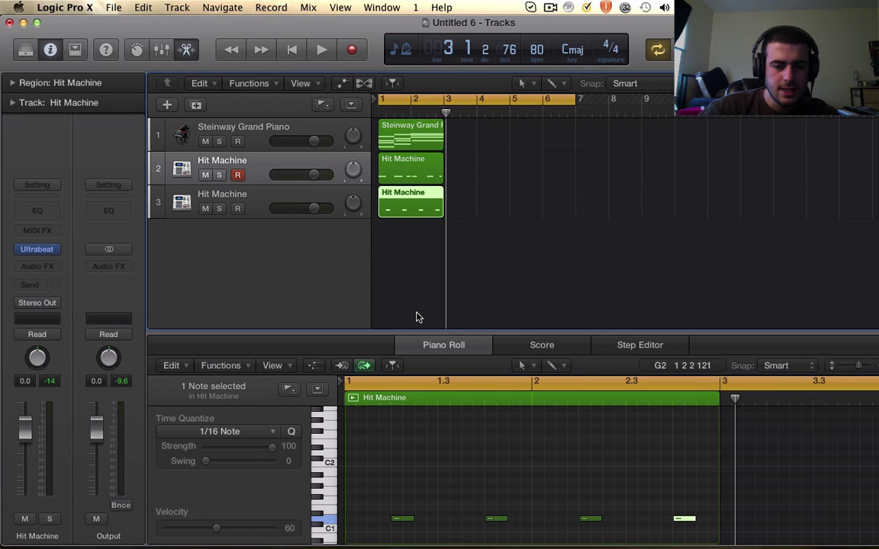
pyautogui.moveTo(417, 333); pyautogui.dragTo(417, 181)
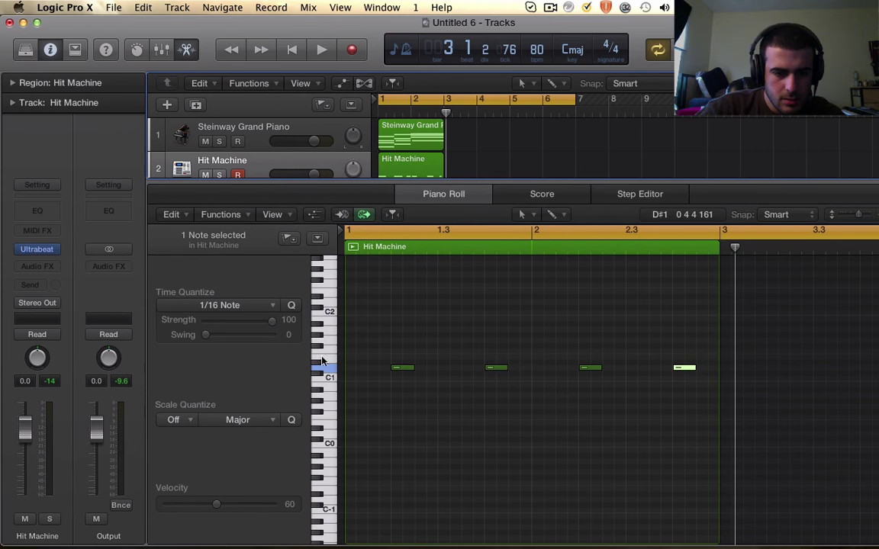
pyautogui.keyDown('super'); pyautogui.click(370, 344); pyautogui.keyUp('super')
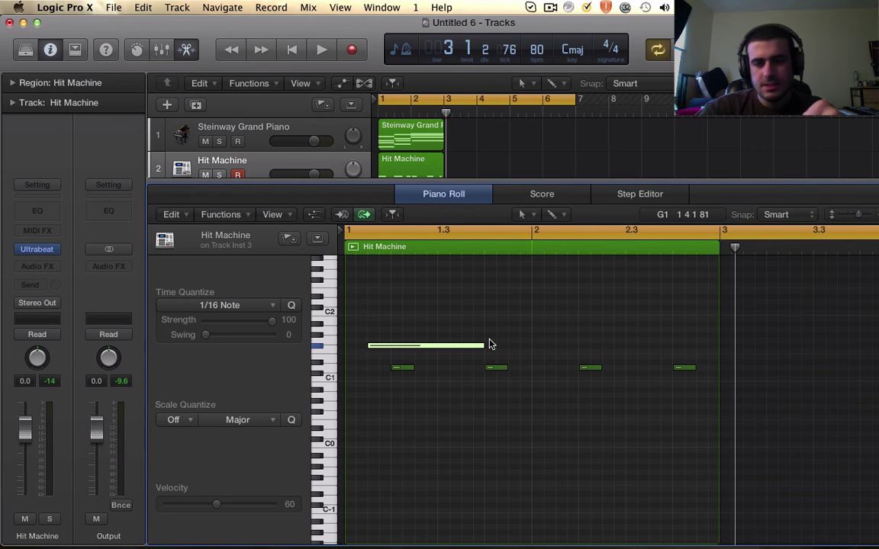
pyautogui.moveTo(479, 345); pyautogui.dragTo(389, 346)
pyautogui.press('space')
pyautogui.press('space')
# - Add eighth-long F#1 notes on the offbeat of every remaining beat, from 1.2.3 through 2.4.3
pyautogui.keyDown('super'); pyautogui.click(425, 346); pyautogui.keyUp('super')
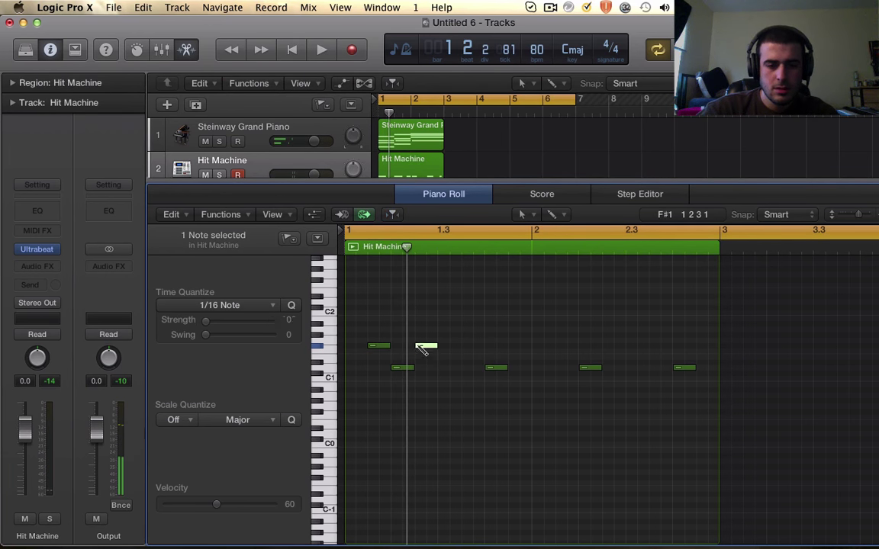
pyautogui.keyDown('super'); pyautogui.click(461, 346); pyautogui.keyUp('super')
pyautogui.keyDown('super'); pyautogui.click(510, 346); pyautogui.keyUp('super')
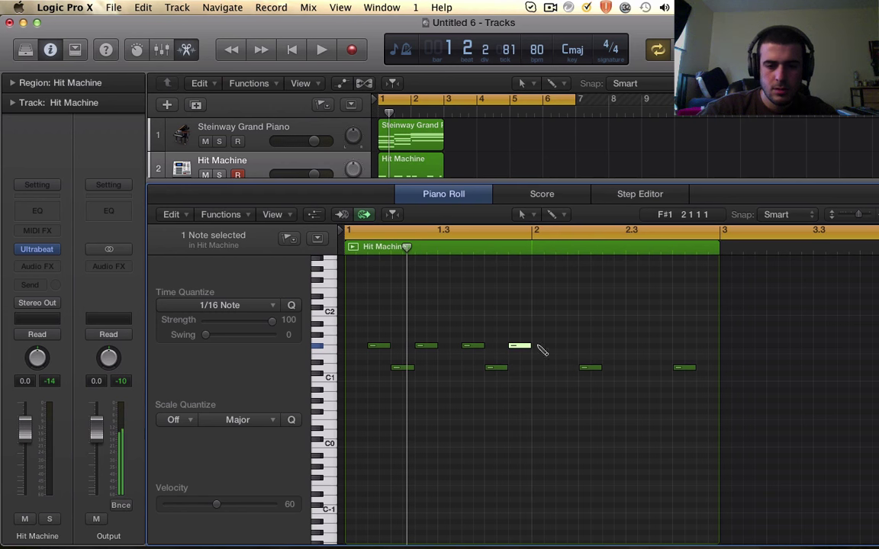
pyautogui.keyDown('super'); pyautogui.click(561, 346); pyautogui.keyUp('super')
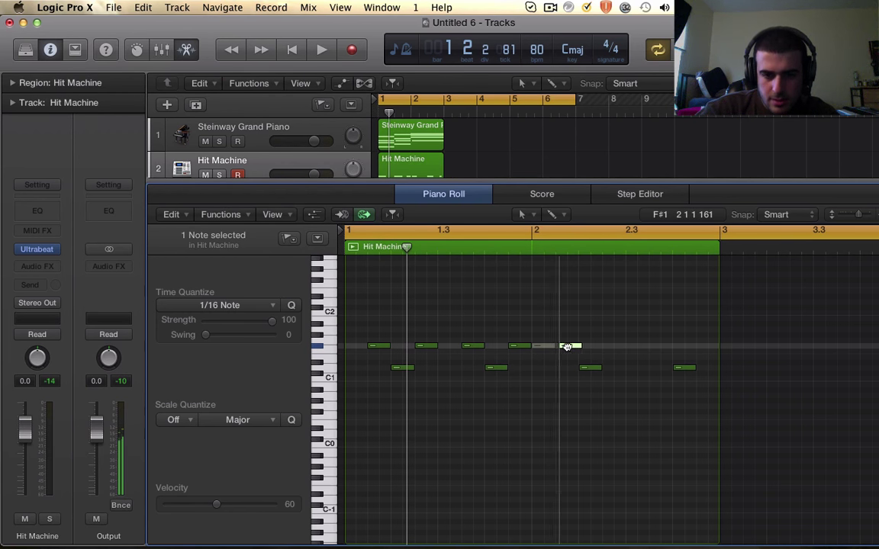
pyautogui.keyDown('super'); pyautogui.click(608, 346); pyautogui.keyUp('super')
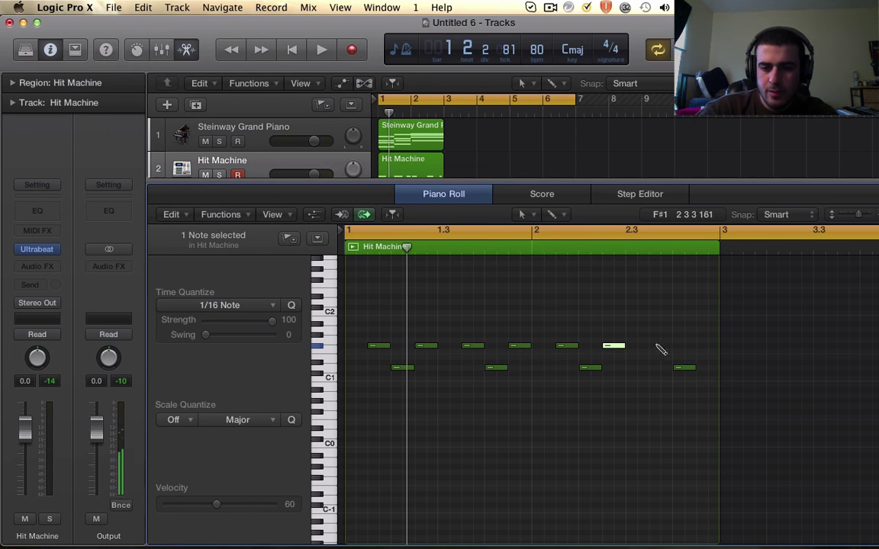
pyautogui.keyDown('super'); pyautogui.click(653, 346); pyautogui.keyUp('super')
pyautogui.keyDown('super'); pyautogui.click(698, 347); pyautogui.keyUp('super')
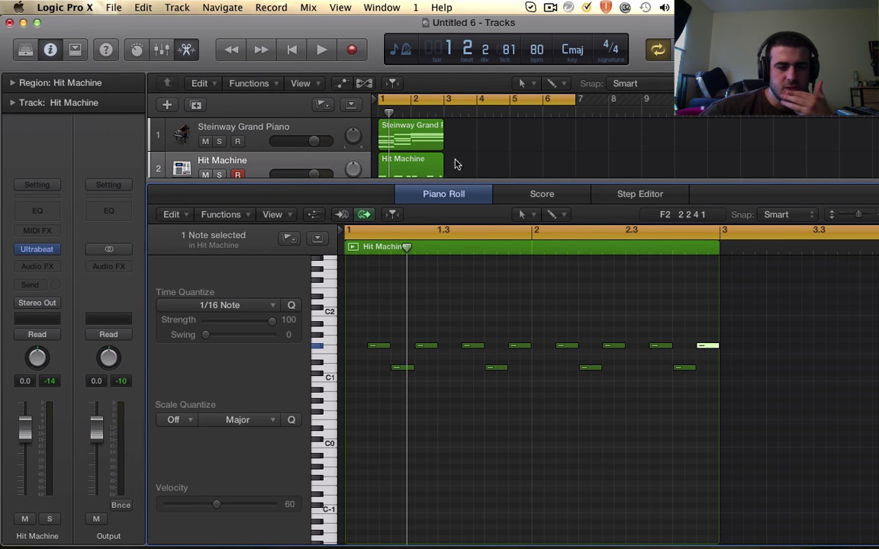
# - Resize the track area to show all three tracks and play back the loop with the new F#1 pattern
pyautogui.moveTo(453, 182); pyautogui.dragTo(445, 391)
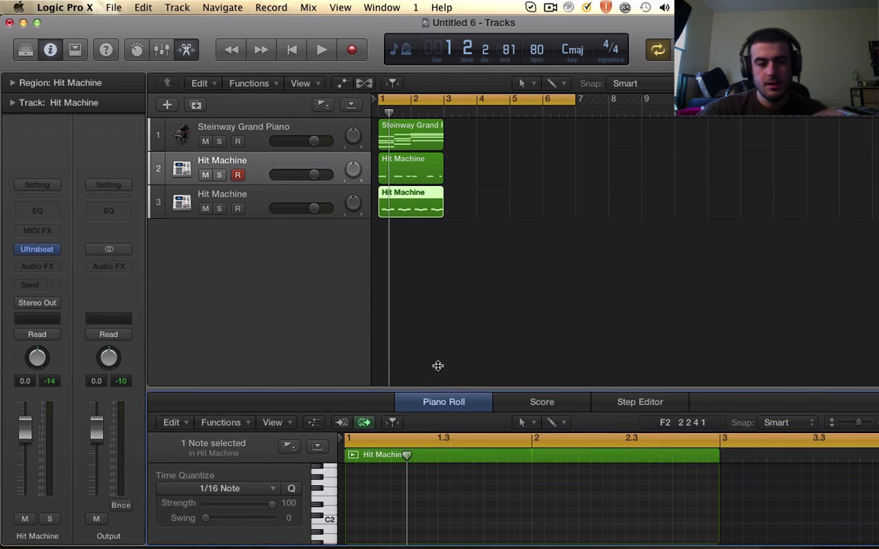
pyautogui.moveTo(440, 392); pyautogui.dragTo(441, 351)
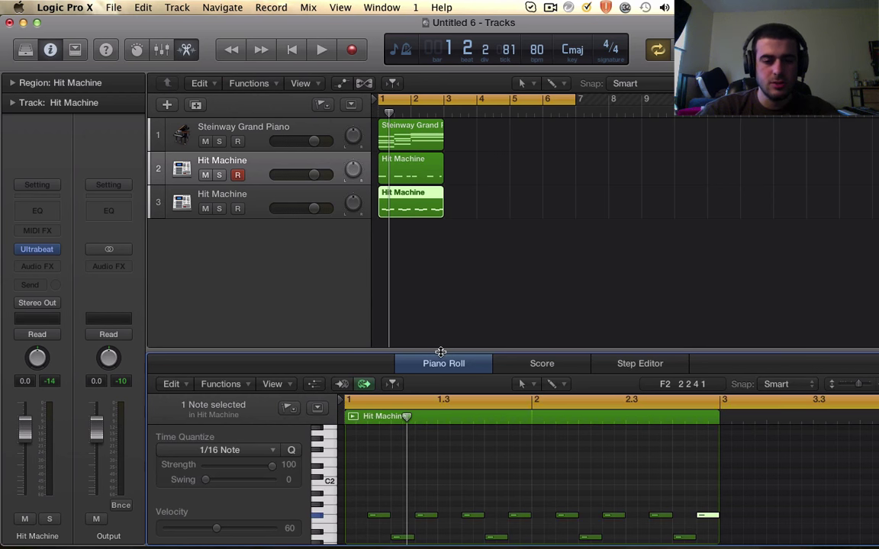
pyautogui.moveTo(440, 351); pyautogui.dragTo(440, 302)
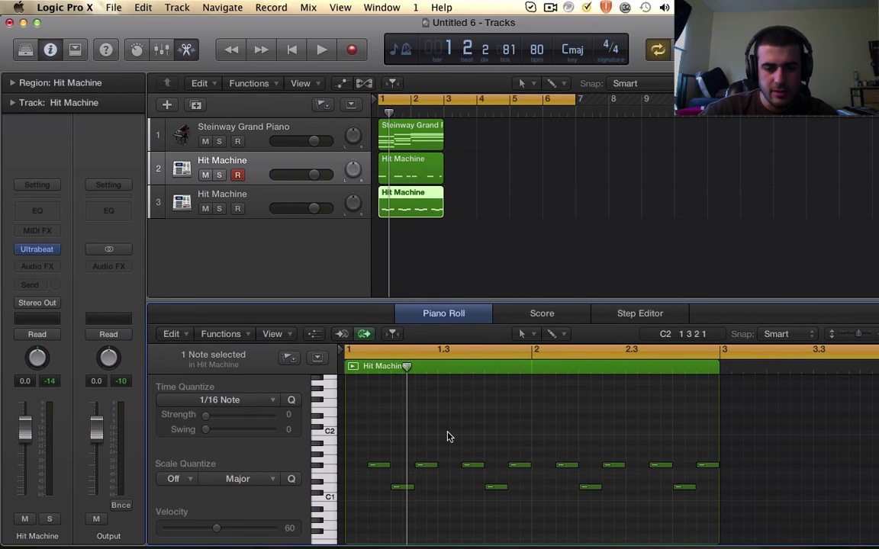
pyautogui.press('space')
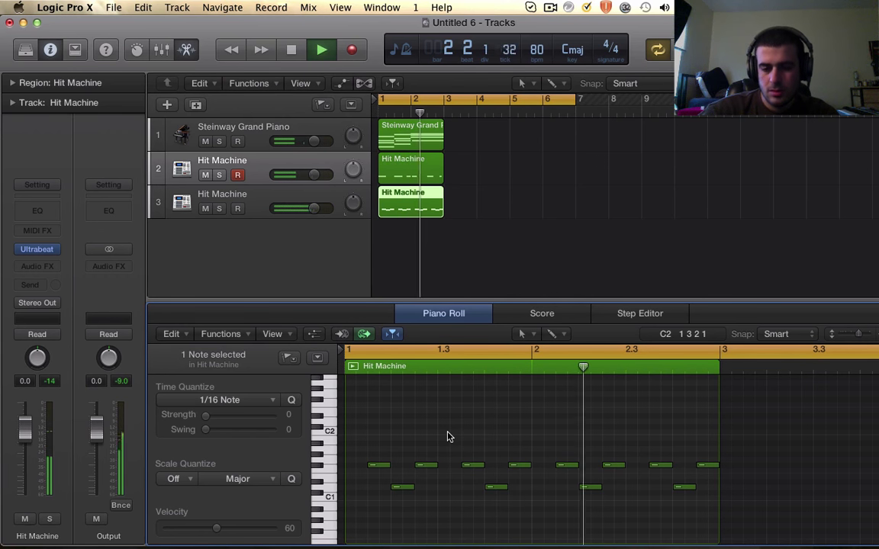
pyautogui.press('space')
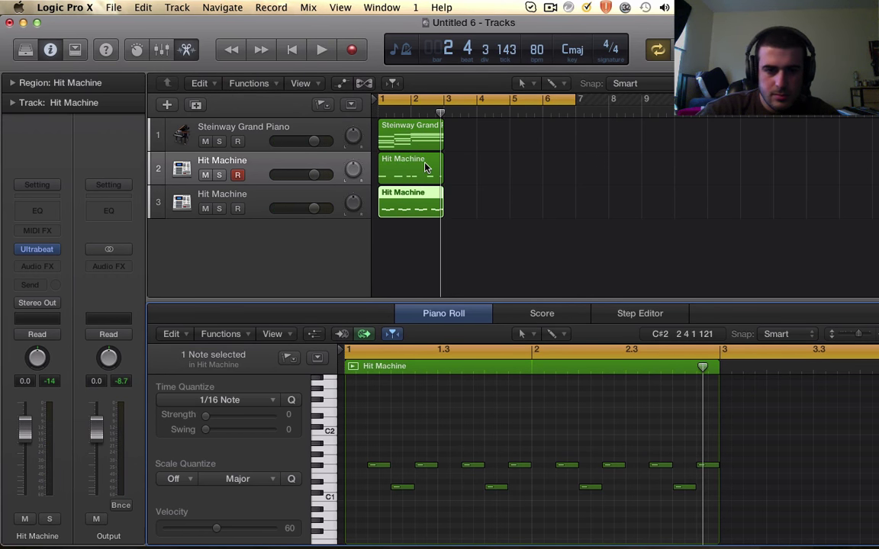
# - Delete the short kick note at 2.3.4 in the track 2 region and play the loop with the track 3 region shown
pyautogui.click(406, 177)
pyautogui.scroll(-1, 669, 524)
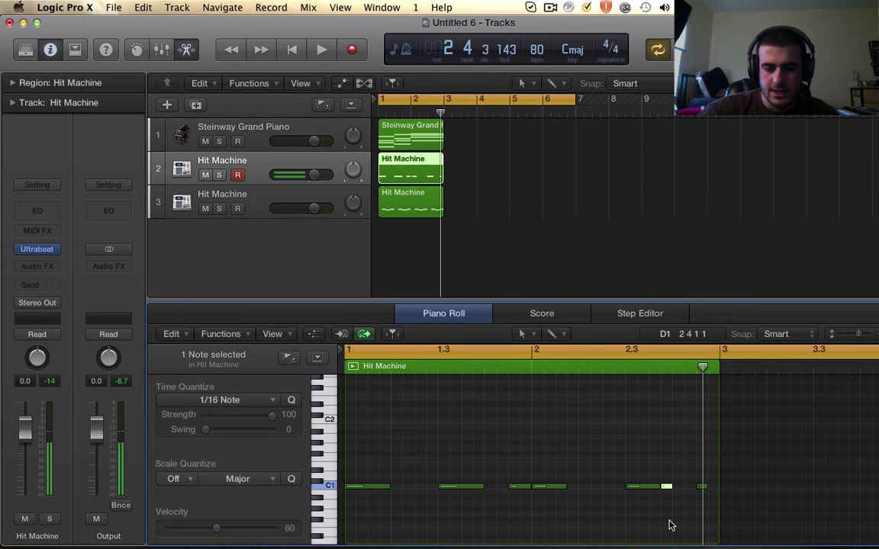
pyautogui.press('Delete')
pyautogui.press('space')
pyautogui.click(412, 202)
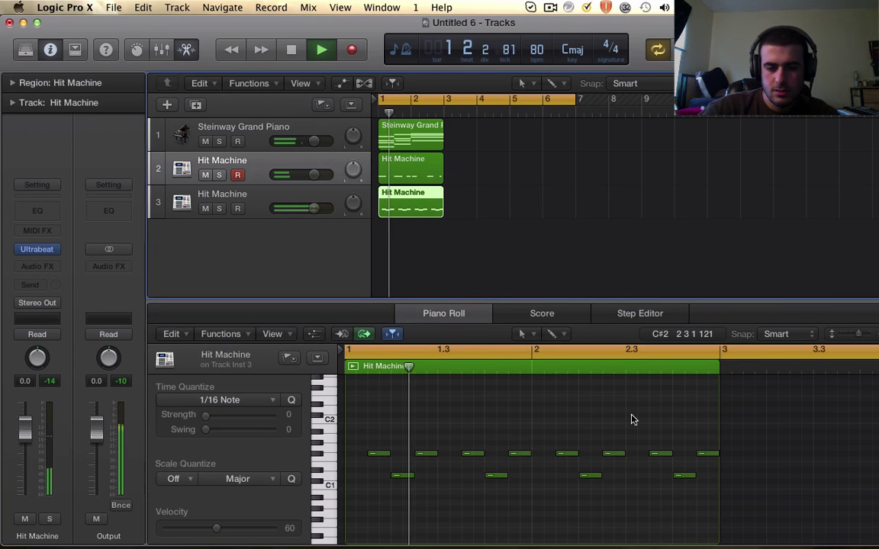
# - Create a fourth instrument track, stop playback and load the ES2 synthesizer on the new track
pyautogui.doubleClick(267, 244)
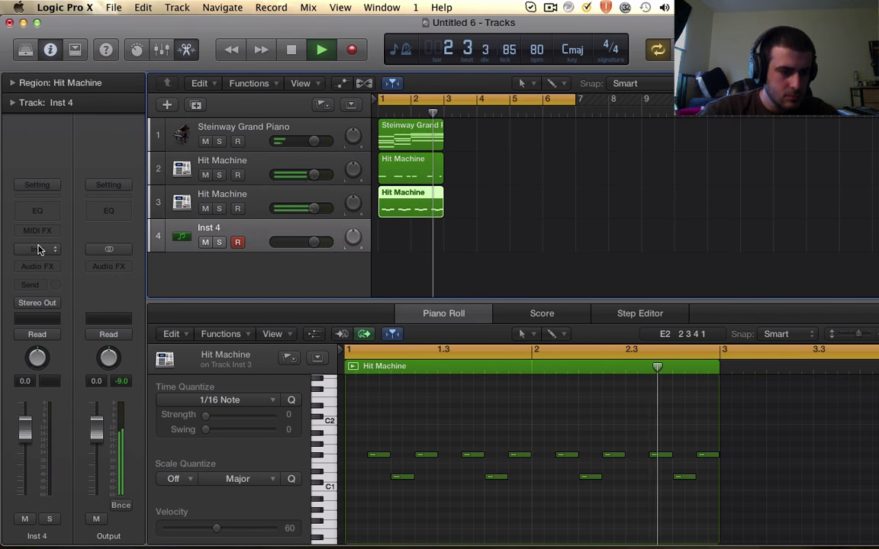
pyautogui.press('space')
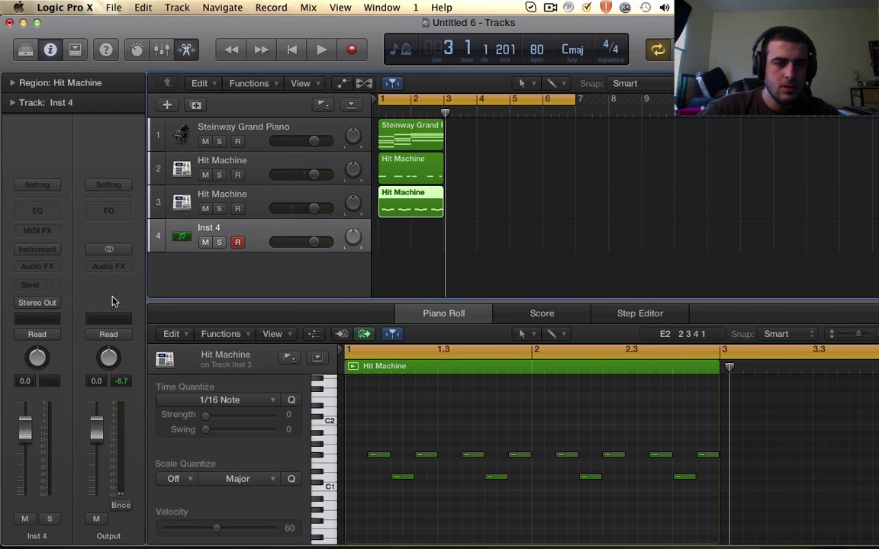
pyautogui.click(44, 252)
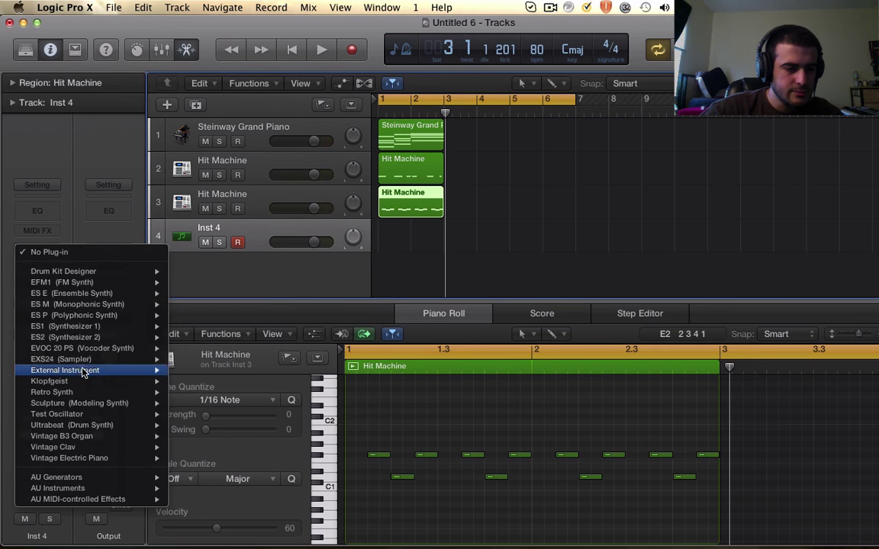
pyautogui.moveTo(80, 355)
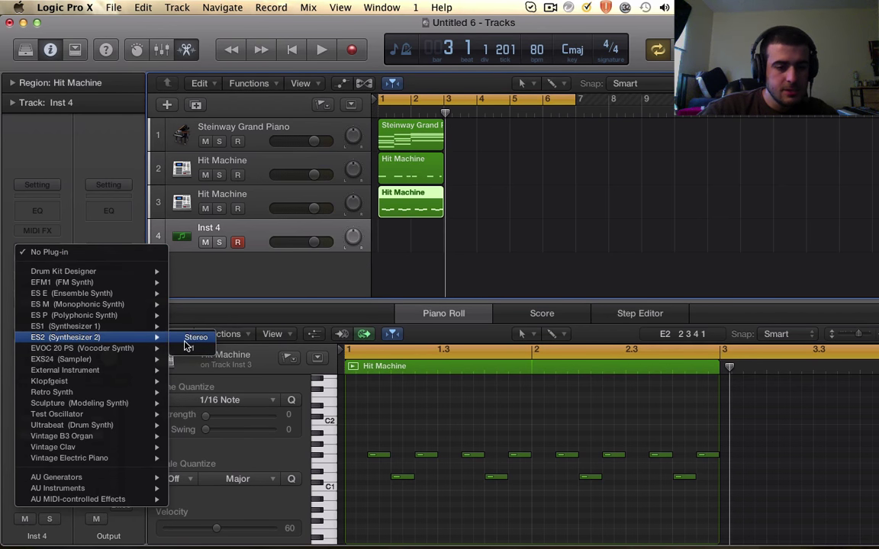
pyautogui.click(184, 344)
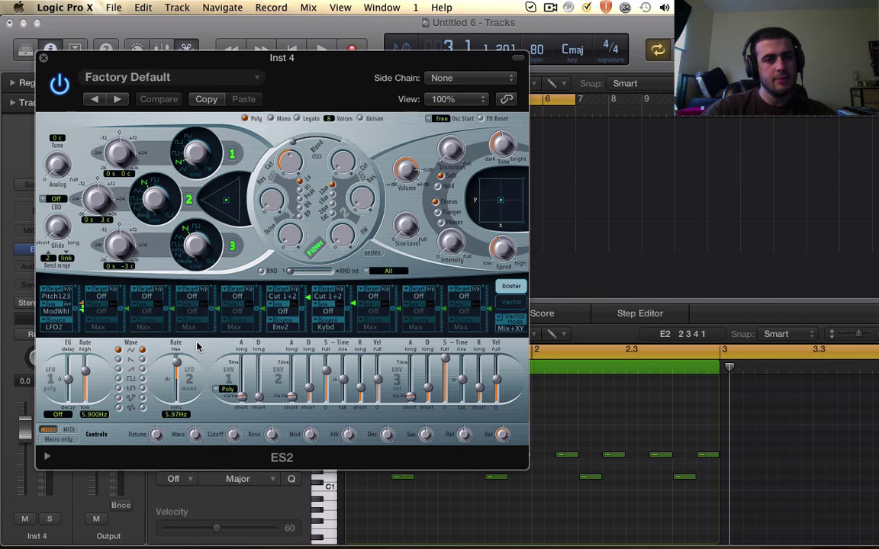
# - Load the Analog Bass clean tutorial preset into ES2 and create an empty two-bar region from bar 1 on its track
pyautogui.click(180, 77)
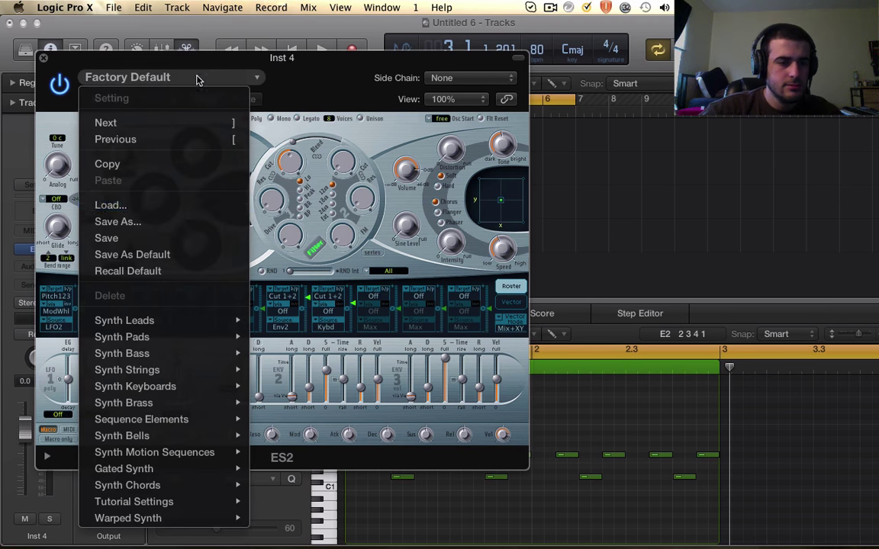
pyautogui.moveTo(160, 371)
pyautogui.moveTo(169, 404)
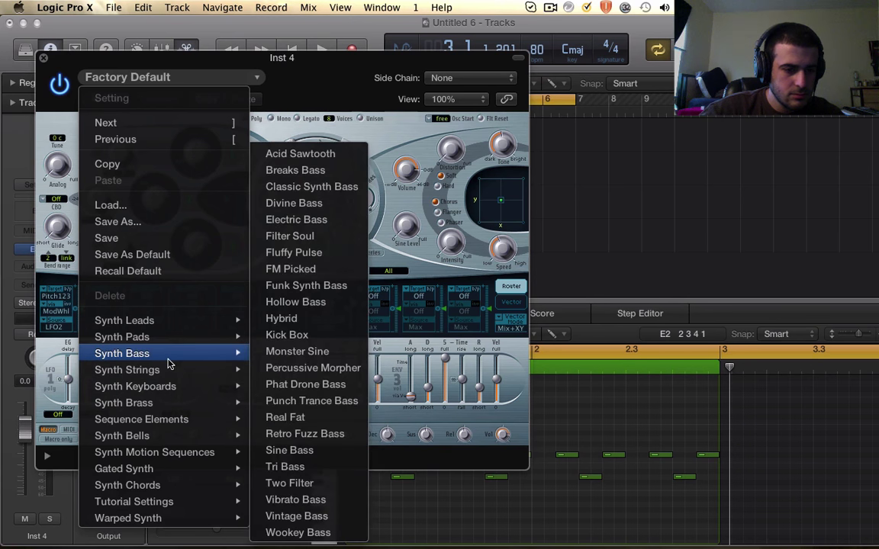
pyautogui.moveTo(176, 501)
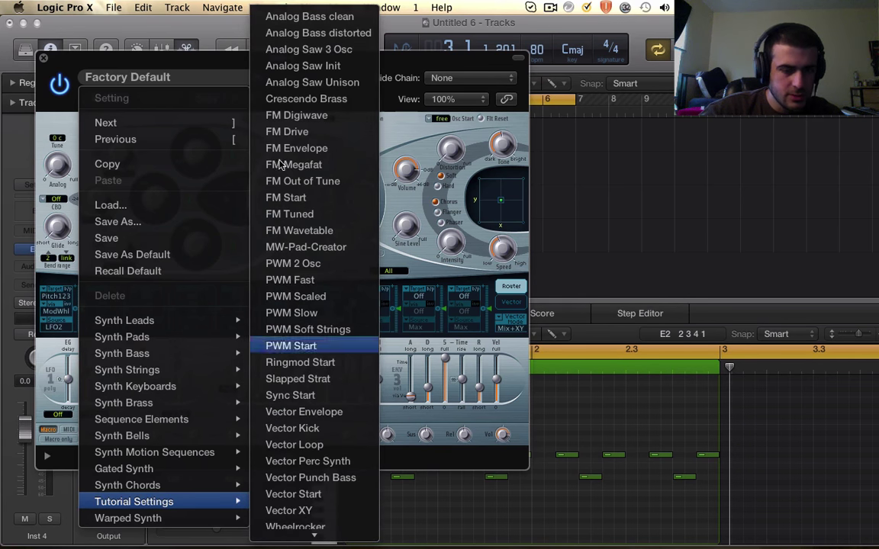
pyautogui.click(344, 17)
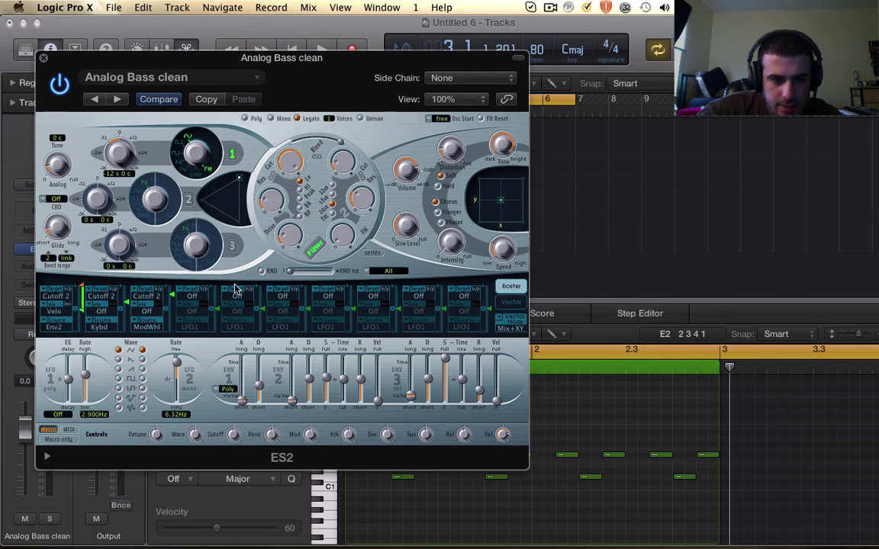
pyautogui.click(44, 57)
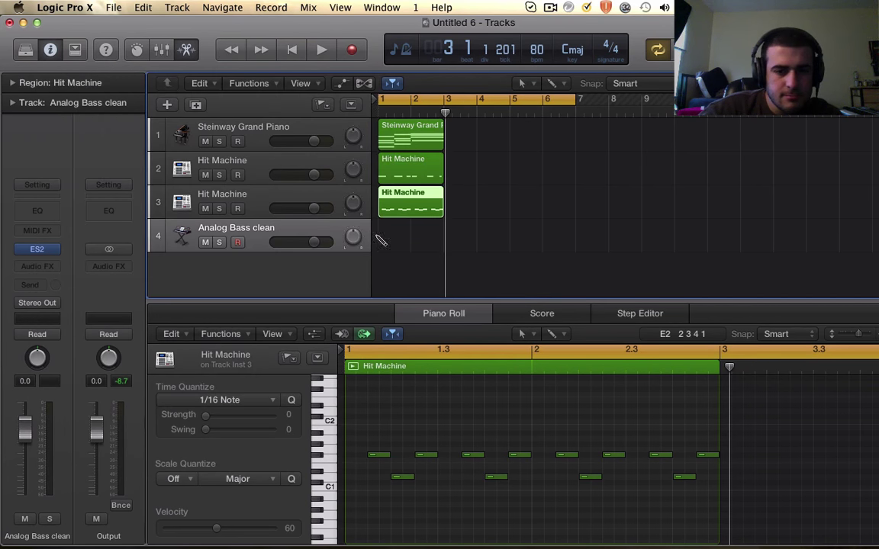
pyautogui.click(381, 241)
pyautogui.moveTo(412, 241); pyautogui.dragTo(440, 243)
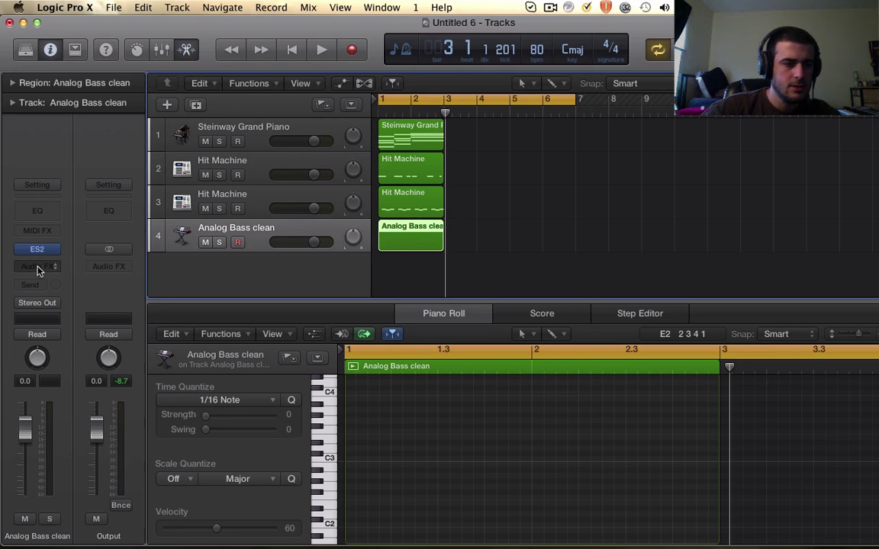
# - Insert a Compressor on the bass track, set its compressor threshold to -29 dB and audition a note
pyautogui.click(38, 268)
pyautogui.moveTo(81, 416)
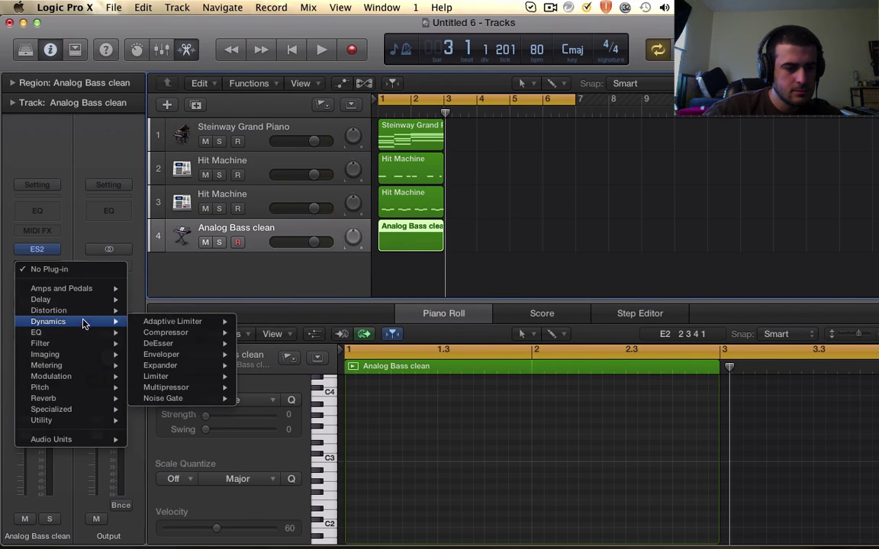
pyautogui.click(260, 334)
pyautogui.moveTo(288, 183); pyautogui.dragTo(289, 197)
pyautogui.click(325, 431)
pyautogui.click(325, 431)
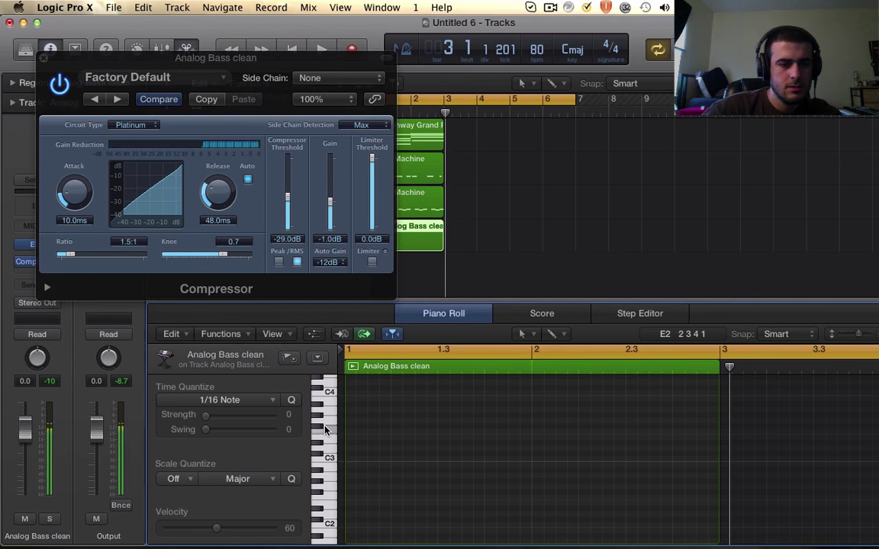
pyautogui.click(44, 58)
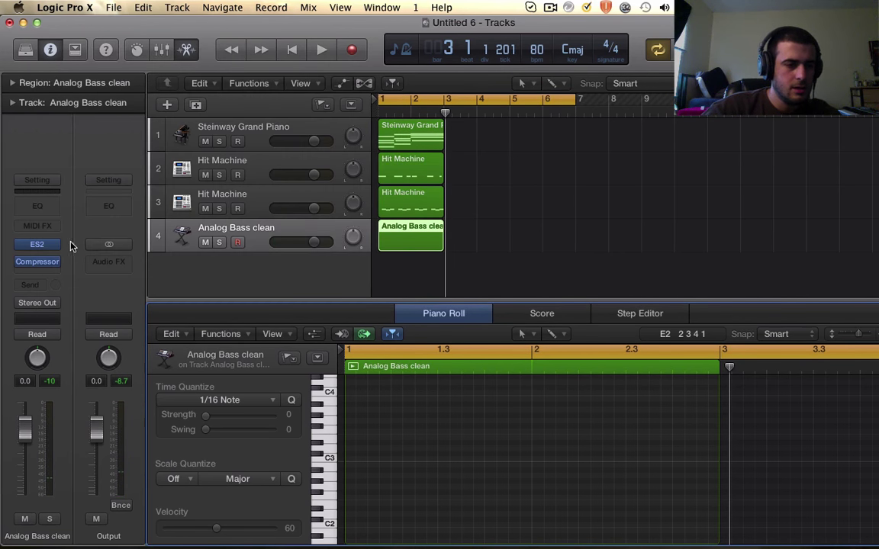
# - Reopen the bass track's ES2, audition a low note and set the first modulation routing's target to Off
pyautogui.click(29, 244)
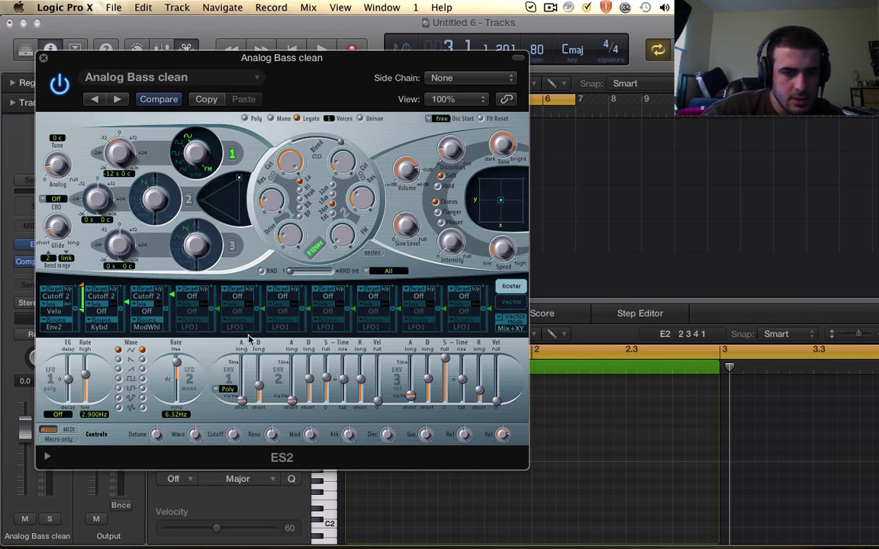
pyautogui.click(329, 492)
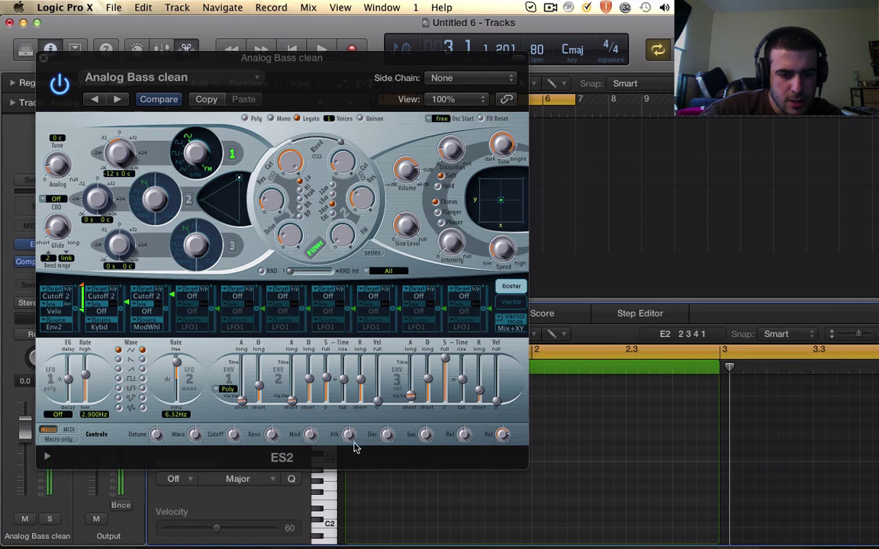
pyautogui.click(290, 402)
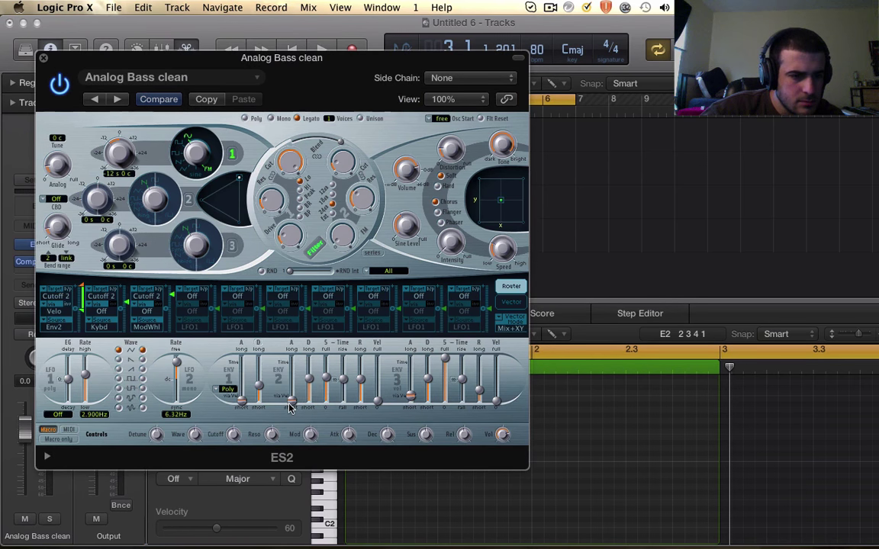
pyautogui.click(56, 299)
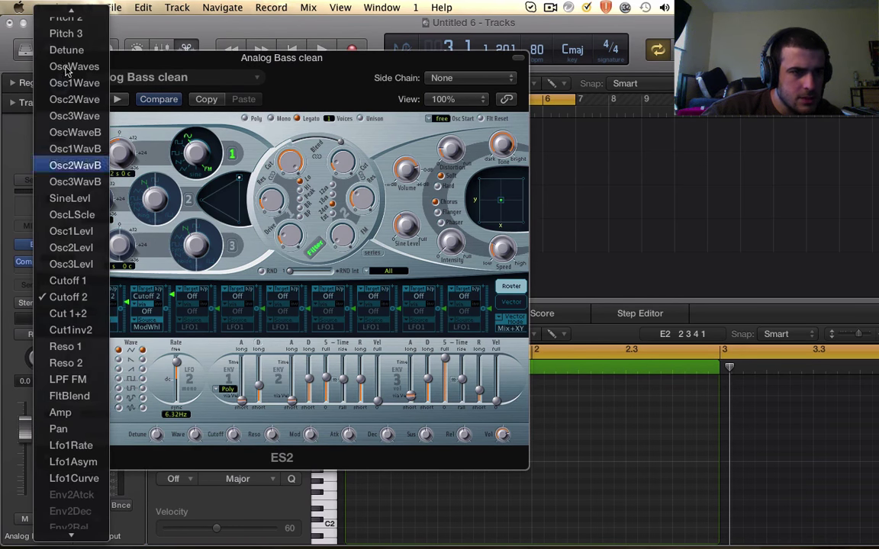
pyautogui.click(66, 16)
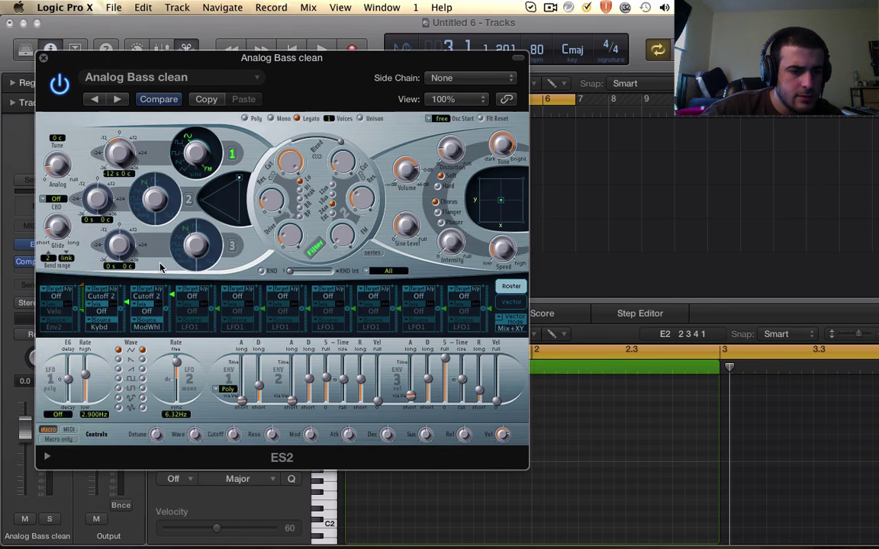
# - Set the targets of the third and second ES2 modulation routings to Off and audition a low note
pyautogui.click(143, 297)
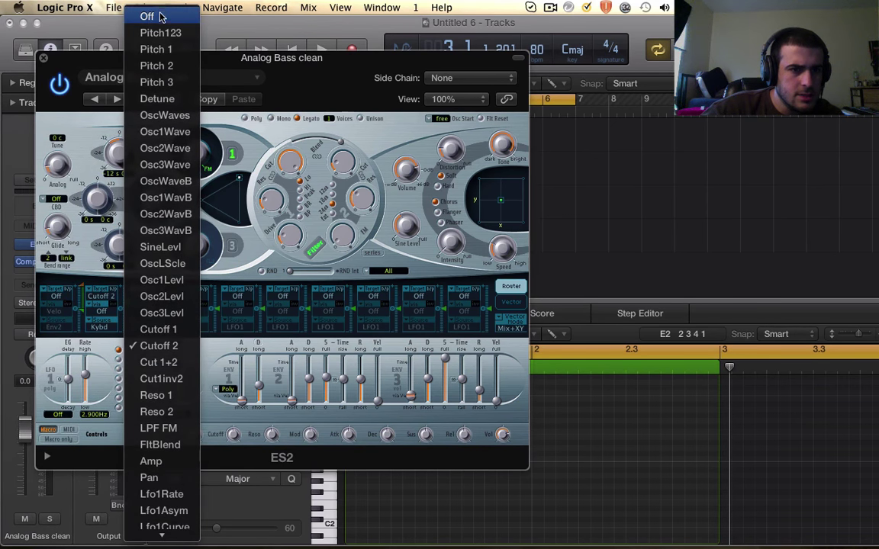
pyautogui.click(159, 17)
pyautogui.click(101, 297)
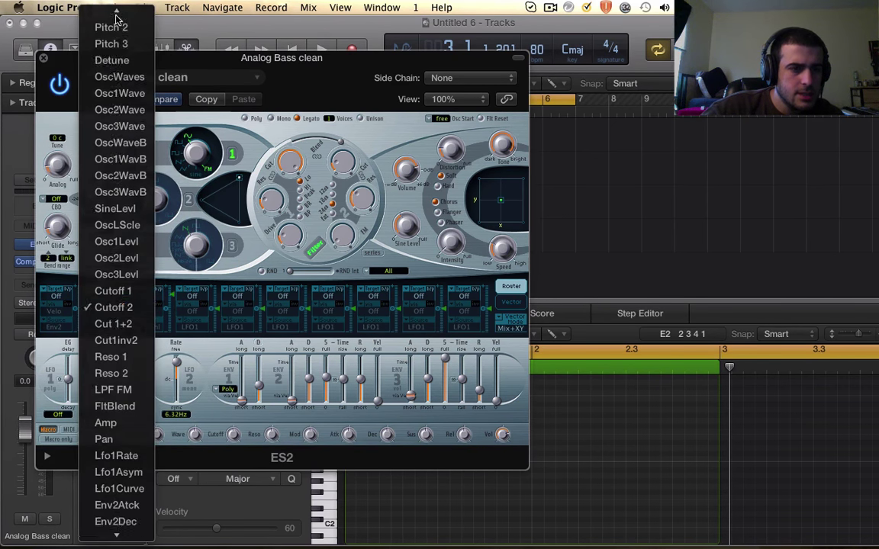
pyautogui.click(114, 19)
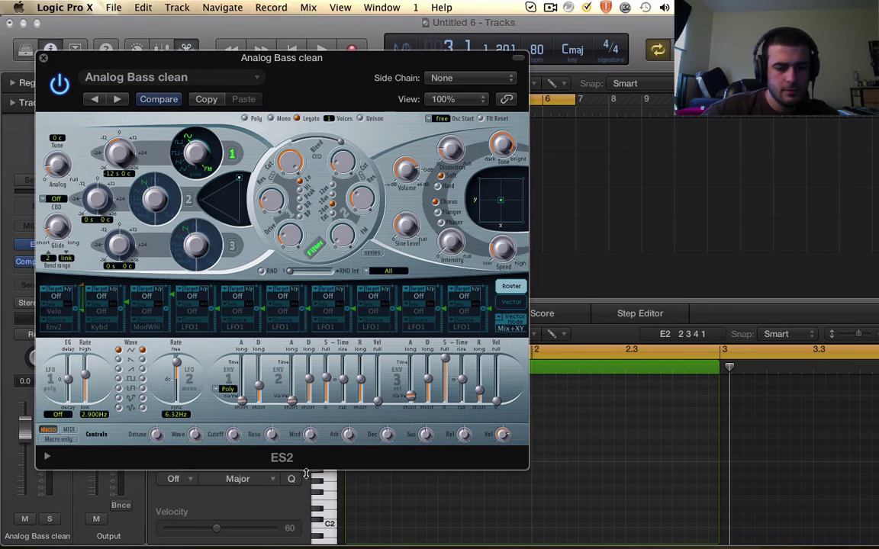
pyautogui.click(320, 475)
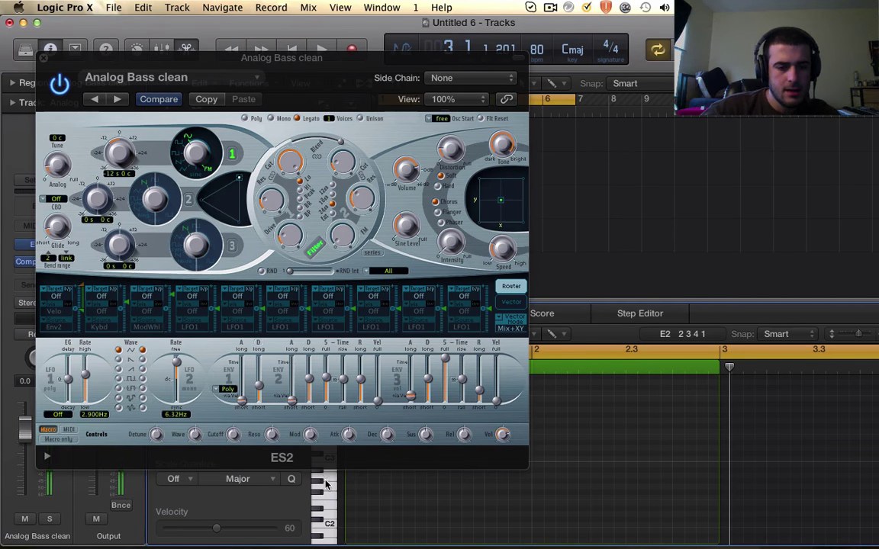
# - Raise the ES2 distortion amount in stages, auditioning low bass notes between adjustments
pyautogui.click(452, 156)
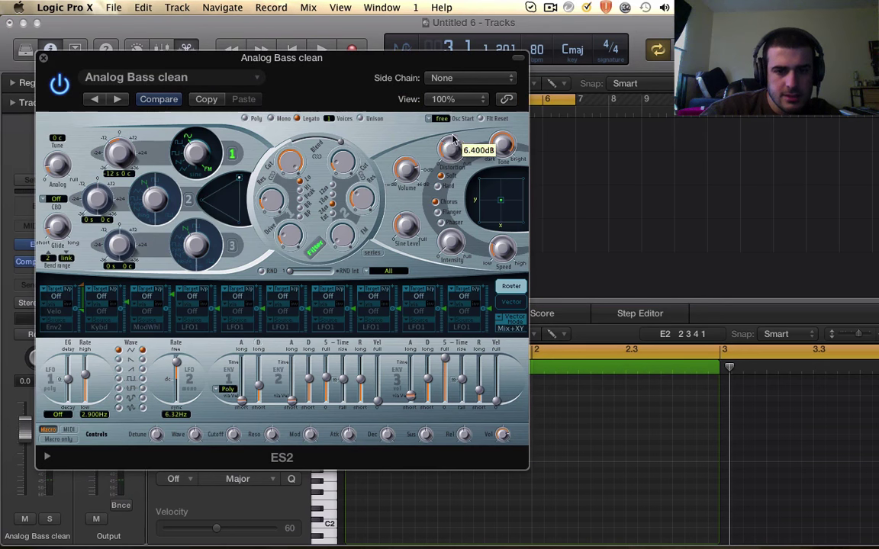
pyautogui.click(331, 495)
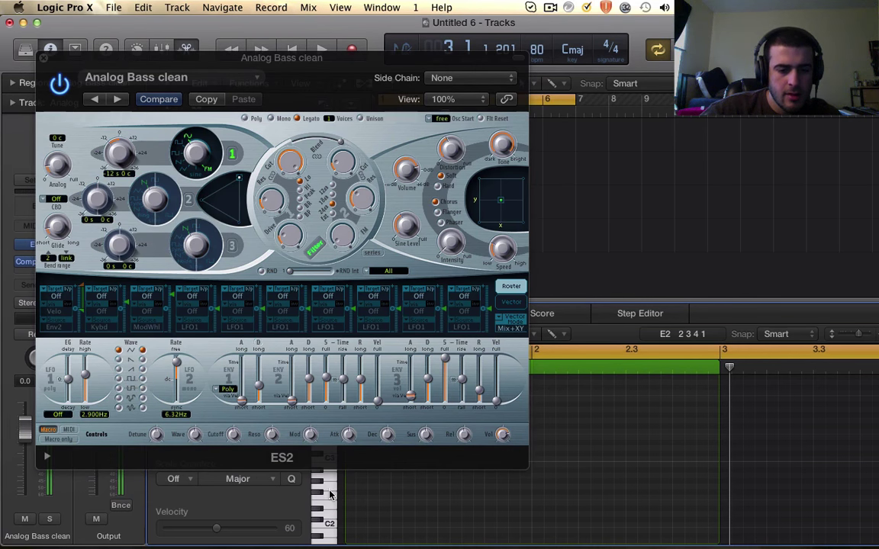
pyautogui.click(453, 152)
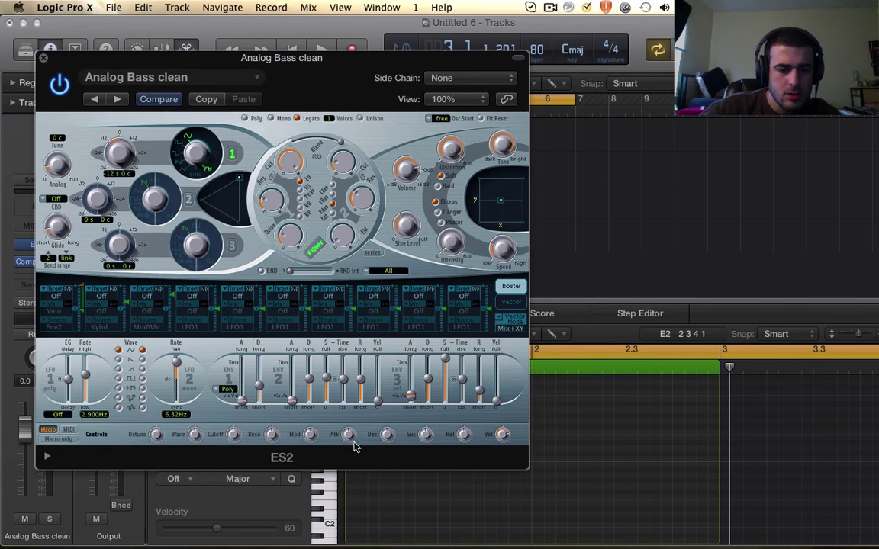
pyautogui.click(328, 496)
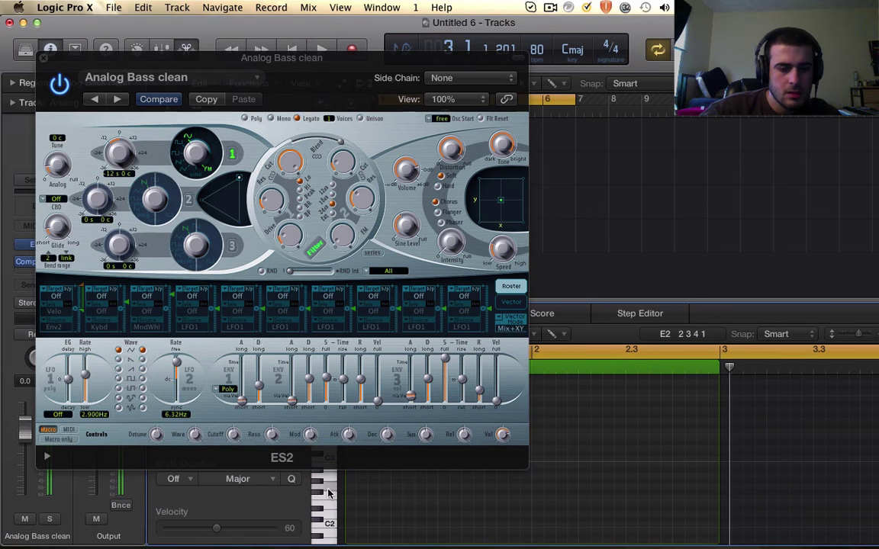
pyautogui.click(456, 150)
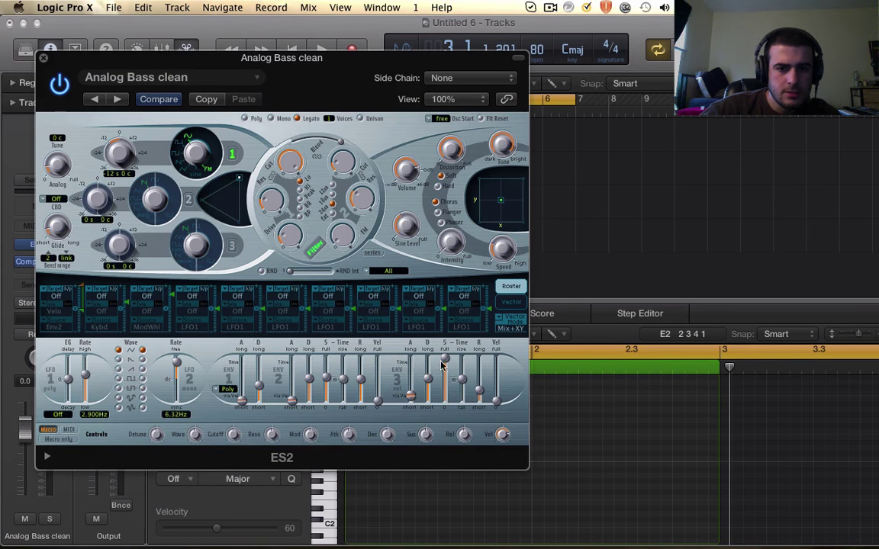
# - Switch the ES2 distortion to Hard, adjust its amount while auditioning a low note, and close the synthesizer
pyautogui.click(324, 510)
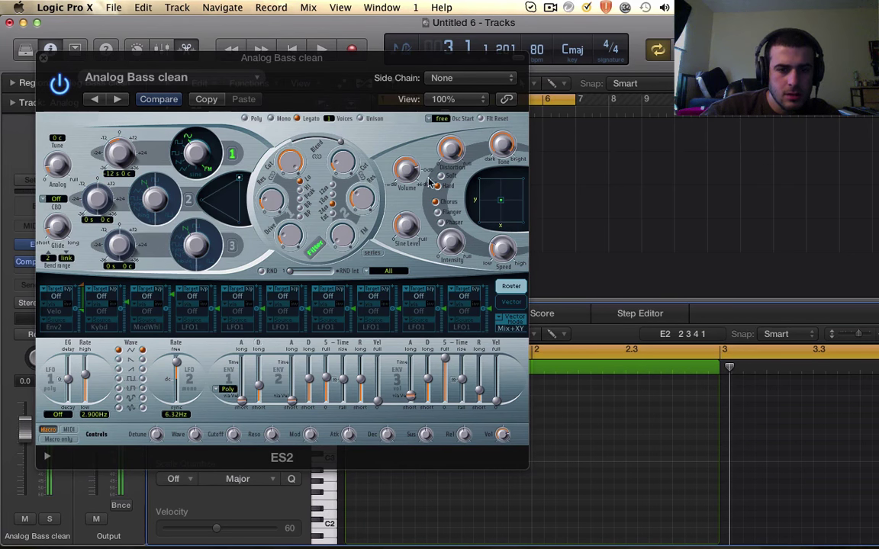
pyautogui.click(450, 150)
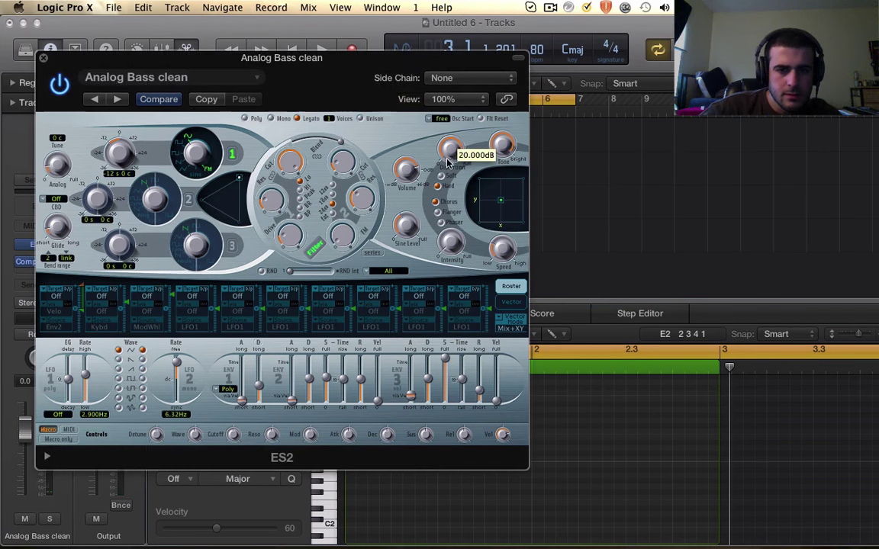
pyautogui.click(325, 487)
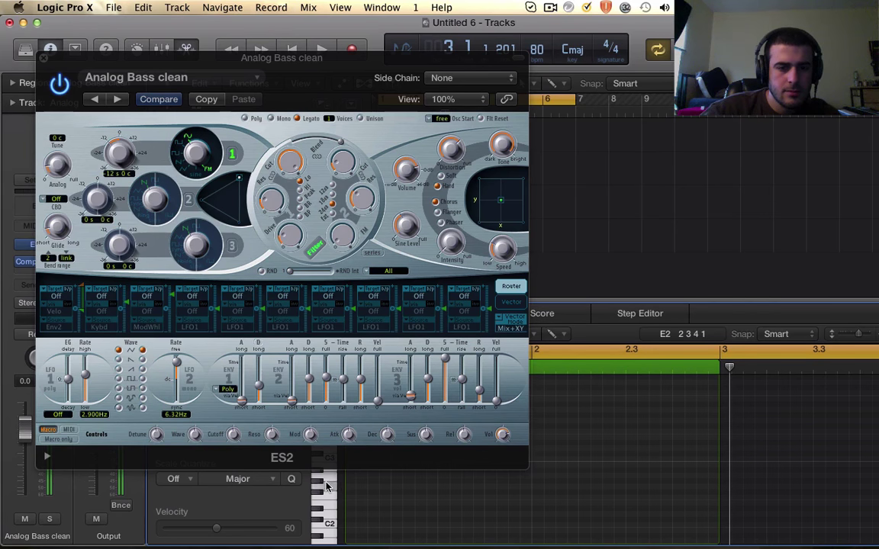
pyautogui.click(47, 60)
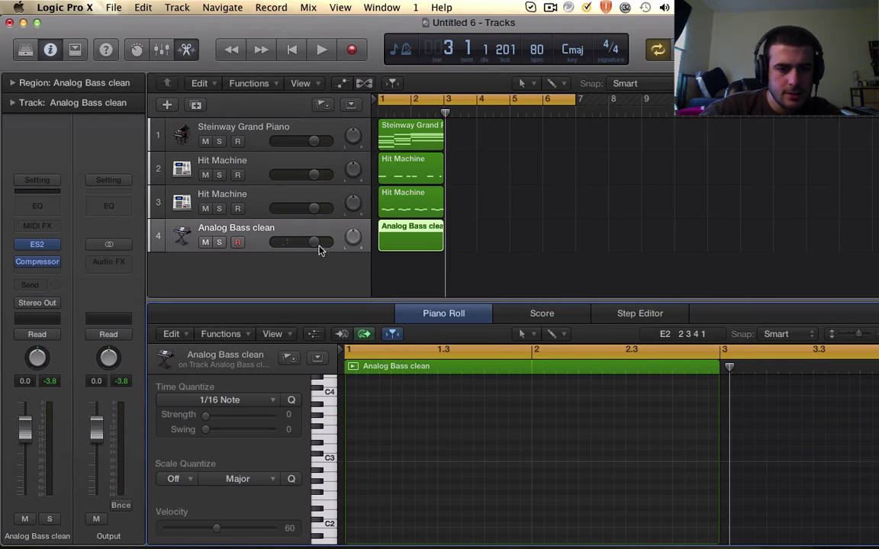
# - Lower the bass track's volume to -5.3 dB and briefly play the arrangement
pyautogui.moveTo(313, 243); pyautogui.dragTo(279, 251)
pyautogui.press('space')
pyautogui.press('space')
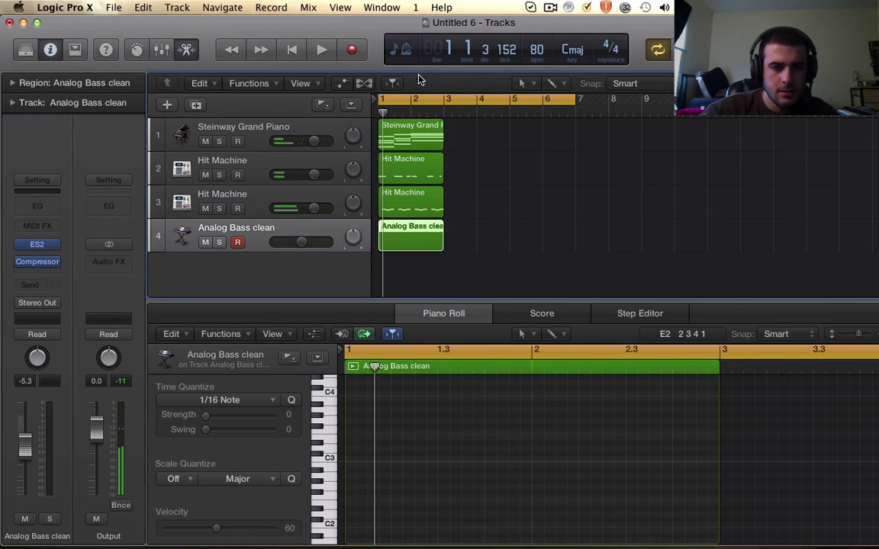
# - Copy the lowest note (A#1) of the first piano chord into the bass region at bar 1
pyautogui.click(416, 142)
pyautogui.scroll(-3, 404, 466)
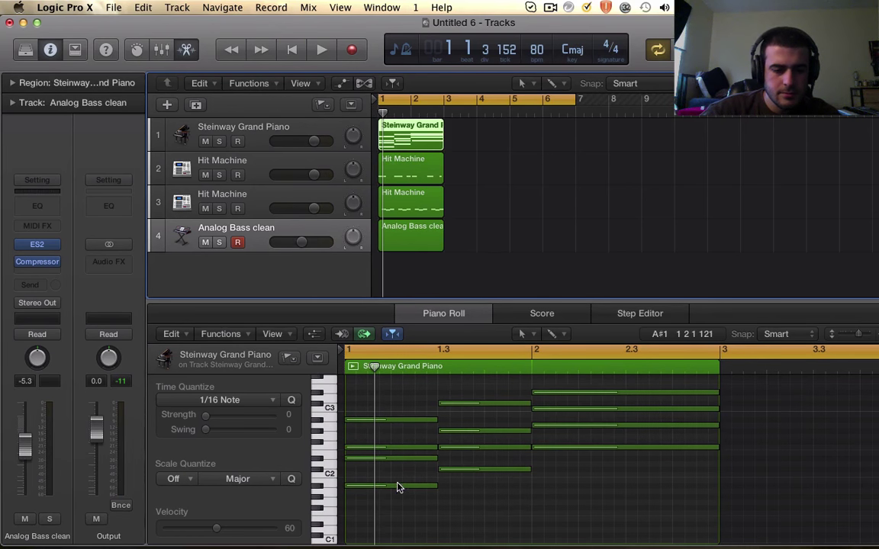
pyautogui.click(398, 486)
pyautogui.click(402, 226)
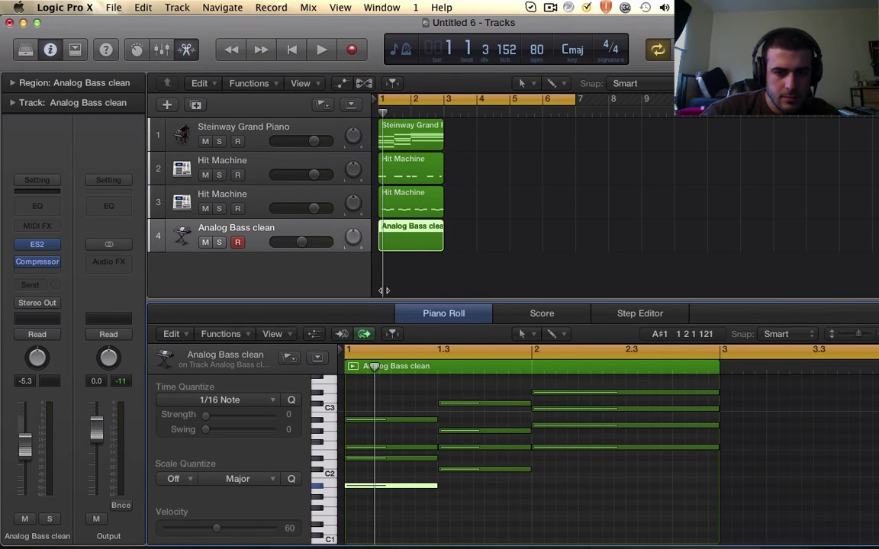
pyautogui.press('space')
pyautogui.press('space')
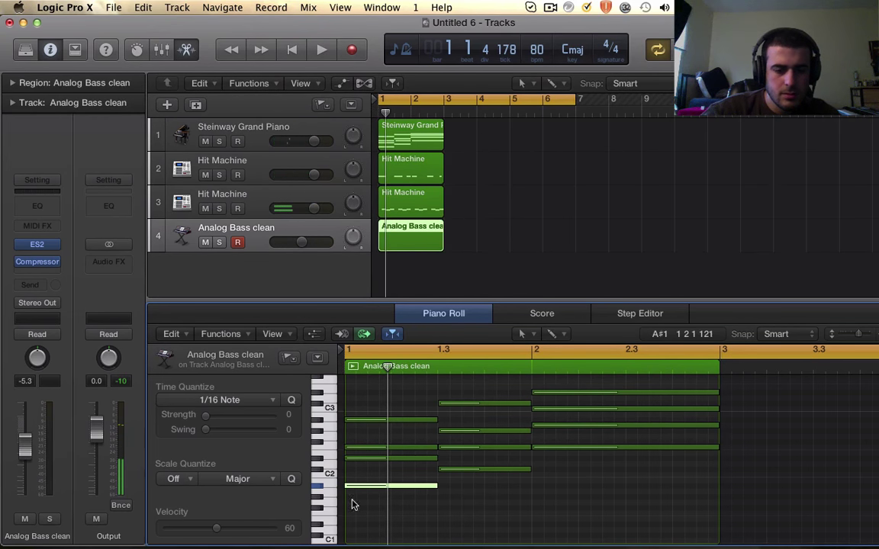
pyautogui.moveTo(354, 487)
pyautogui.mouseDown()
pyautogui.moveTo(353, 498)
pyautogui.moveTo(363, 490)
pyautogui.mouseUp()
# - Play the new bass note with the beat and lower the bass track's volume to -9.2 dB
pyautogui.press('space')
pyautogui.press('space')
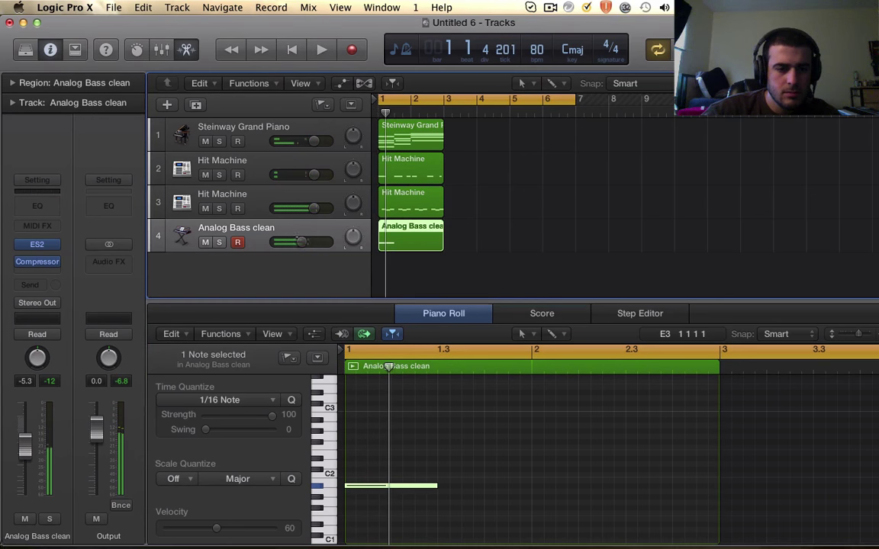
pyautogui.moveTo(302, 242); pyautogui.dragTo(296, 242)
# - Try an extra low G1 note under the first piano chord, audition the chord's notes and remove the extra one
pyautogui.click(418, 135)
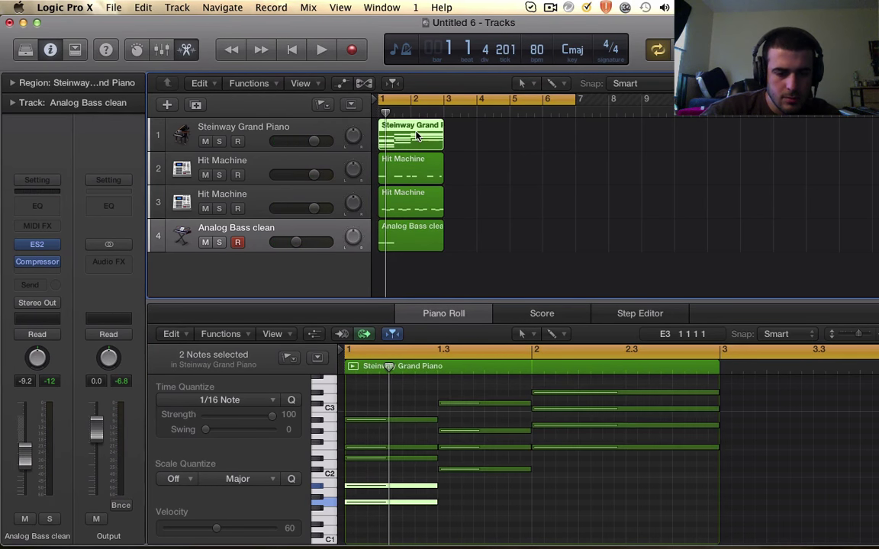
pyautogui.scroll(-3, 454, 498)
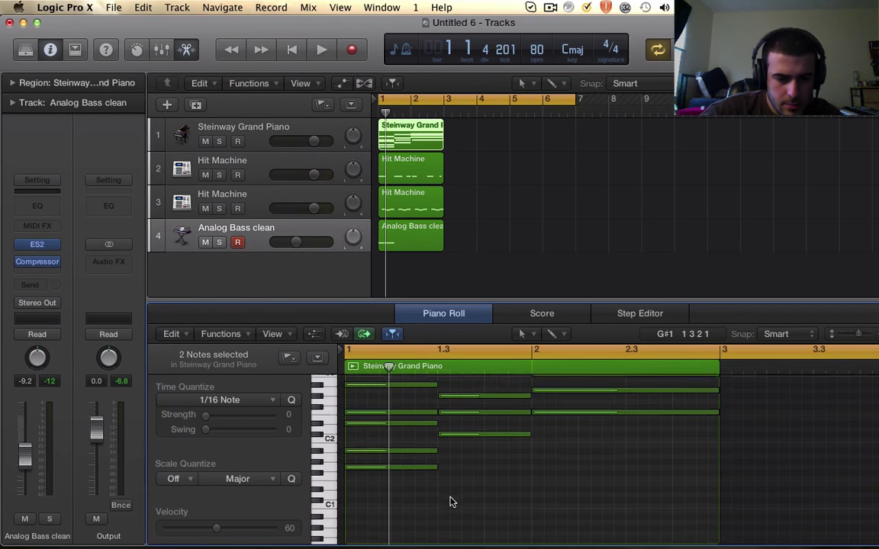
pyautogui.click(419, 481)
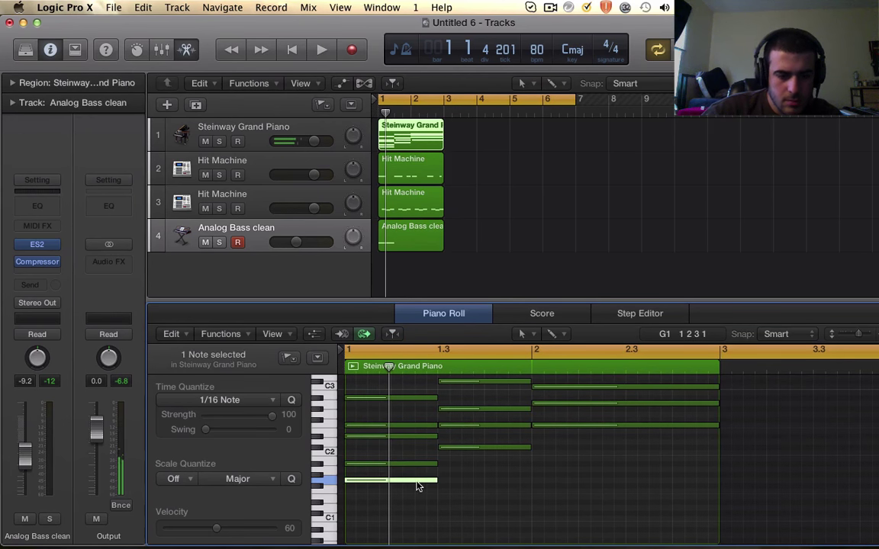
pyautogui.click(417, 483)
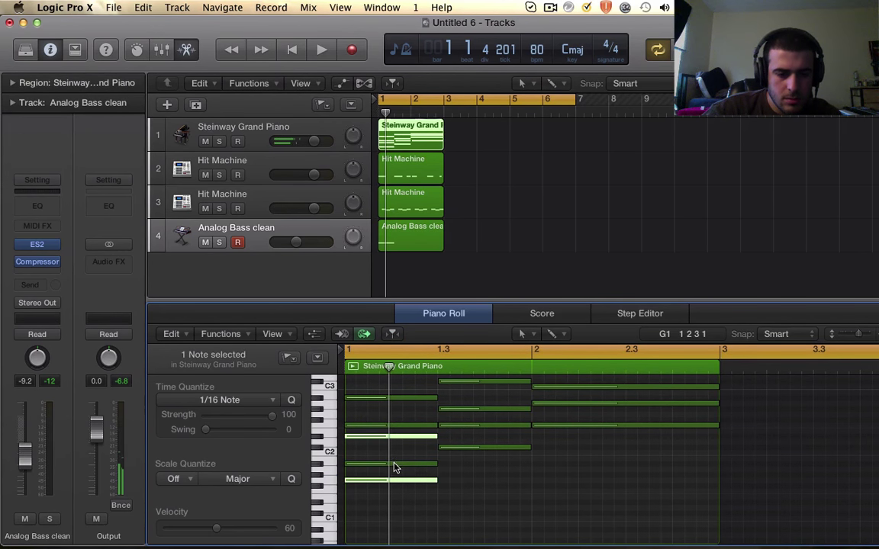
pyautogui.click(527, 478)
pyautogui.scroll(3, 525, 478)
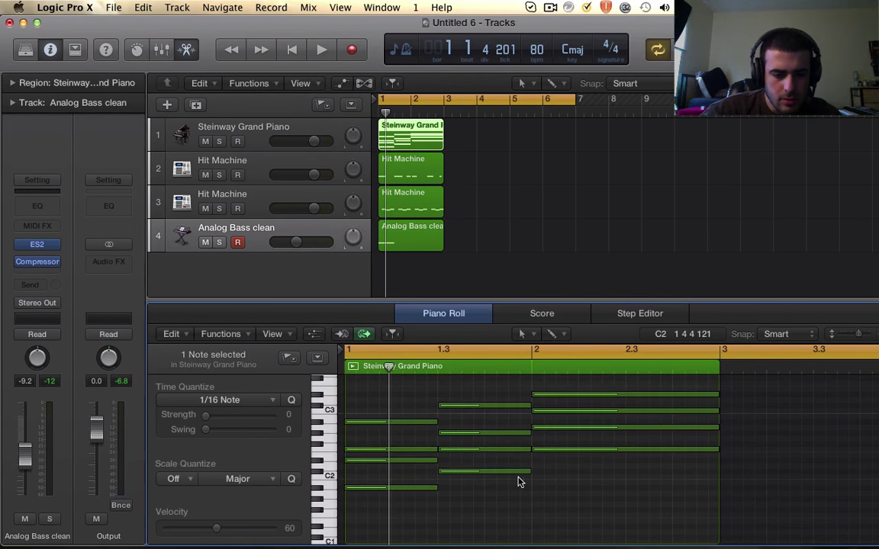
pyautogui.click(366, 488)
pyautogui.click(501, 213)
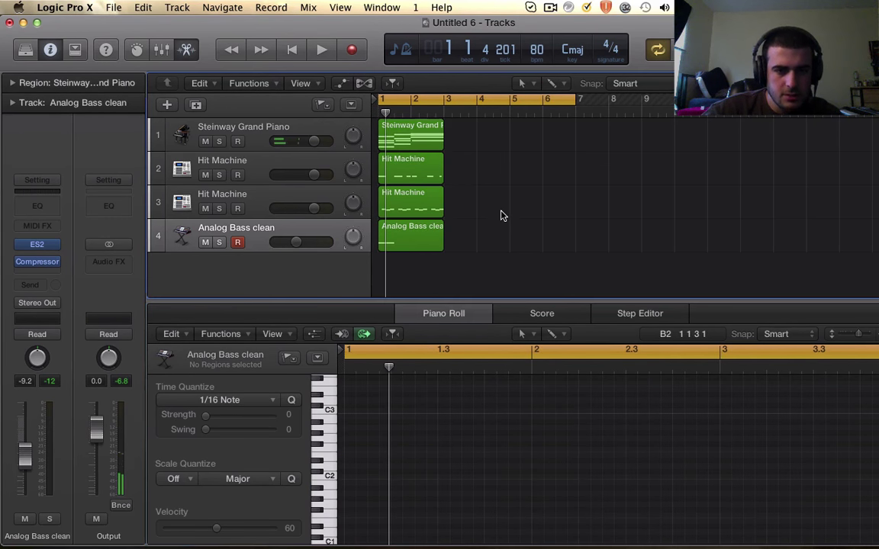
# - Play the piano and bass tracks soloed in turn to compare them, and show the bass region's notes
pyautogui.press('space')
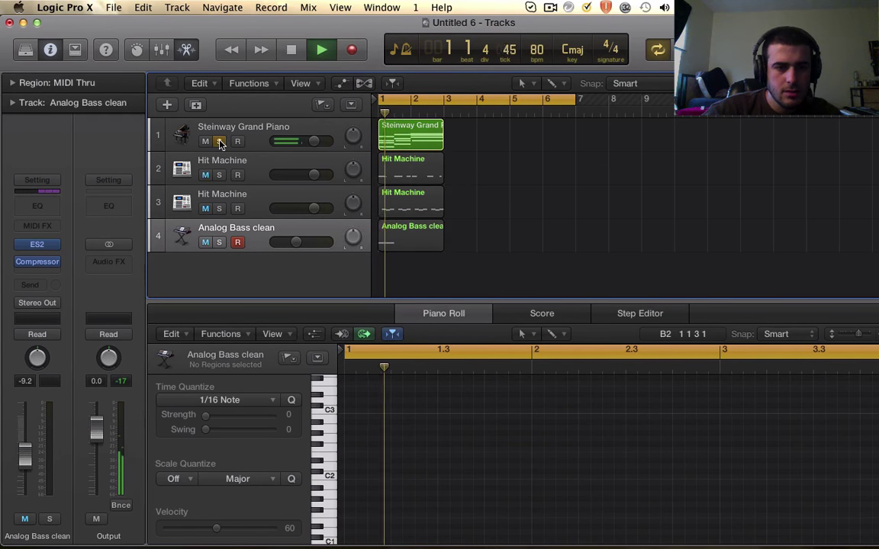
pyautogui.click(220, 243)
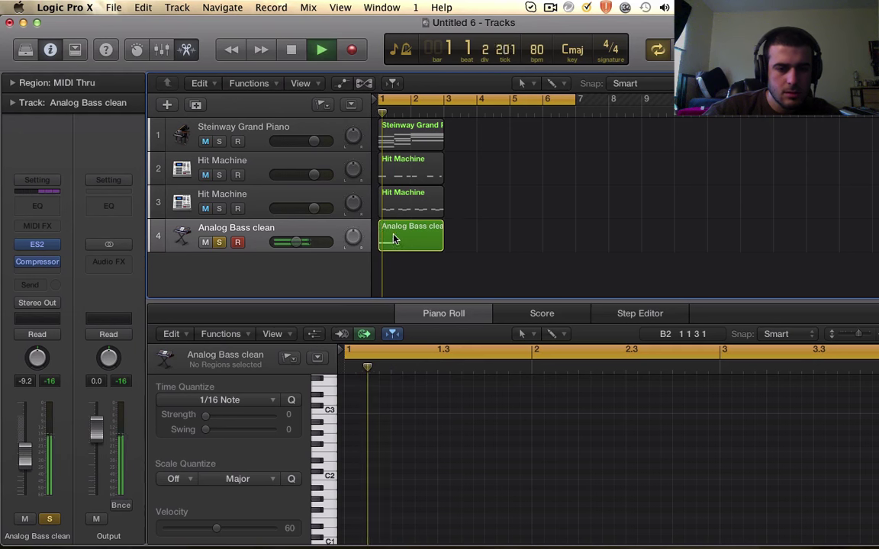
pyautogui.click(151, 248)
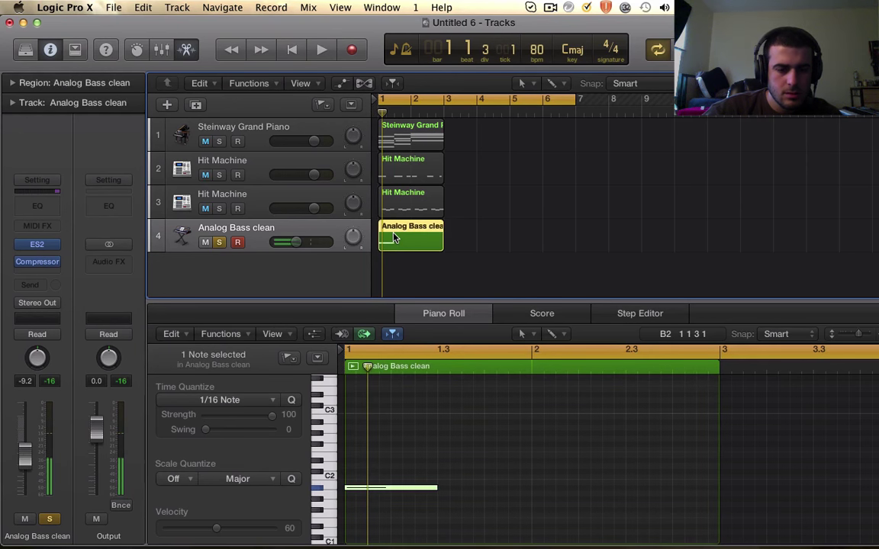
# - Reopen ES2 on the bass track, lower its distortion amount and close it
pyautogui.click(37, 244)
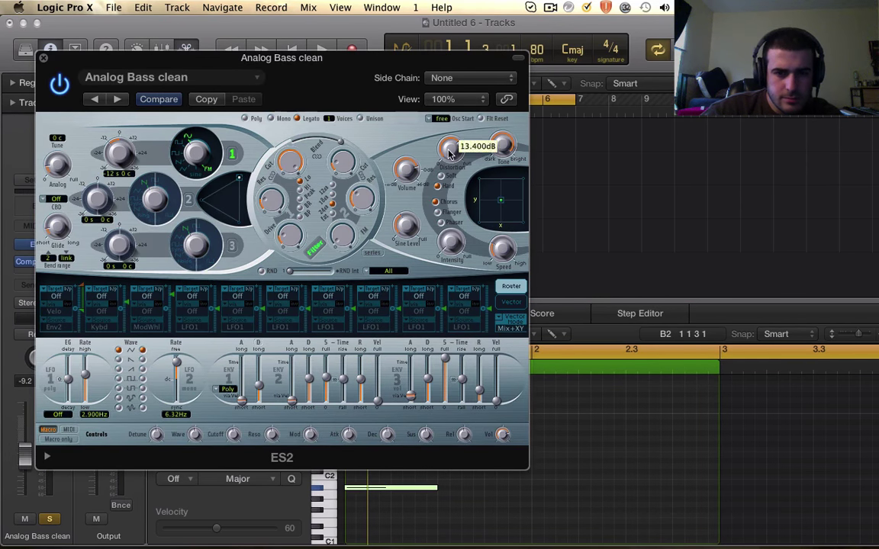
pyautogui.moveTo(450, 157); pyautogui.dragTo(454, 167)
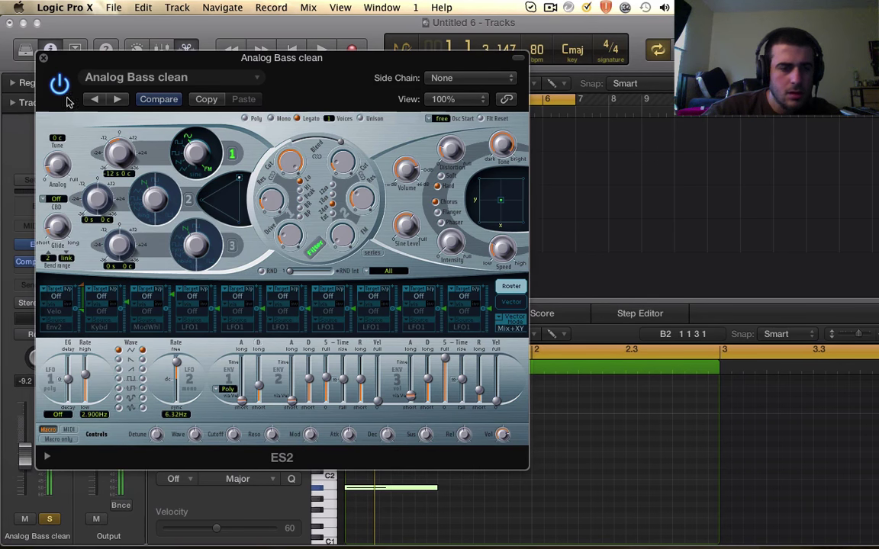
pyautogui.click(43, 58)
# - Duplicate the short F2 bass note in bar 2 and place the copy directly after it
pyautogui.moveTo(603, 459); pyautogui.dragTo(646, 463)
pyautogui.click(649, 459)
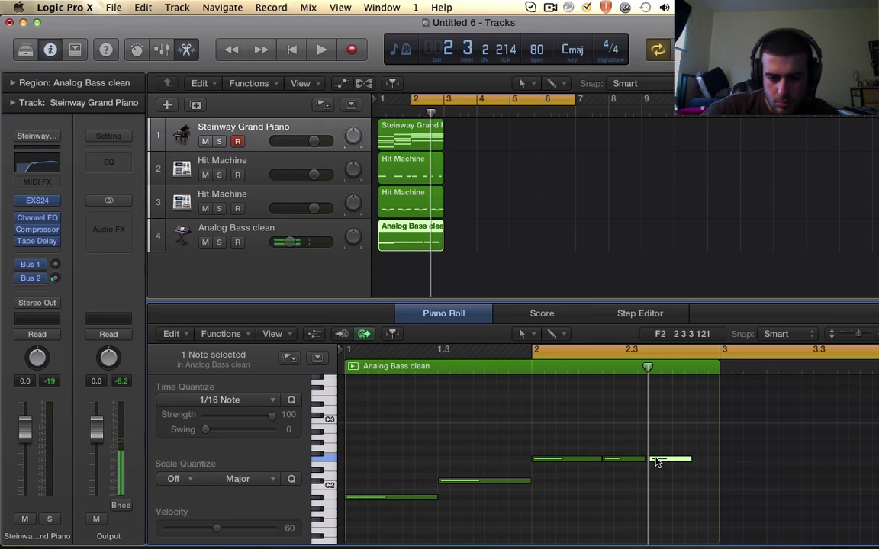
pyautogui.moveTo(650, 459)
pyautogui.mouseDown()
pyautogui.moveTo(638, 458)
pyautogui.moveTo(648, 460)
pyautogui.mouseUp()
# - Play back the bass pattern and adjust the last F2 note in bar 2
pyautogui.press('super+Right')
pyautogui.press('space')
pyautogui.press('super+Left')
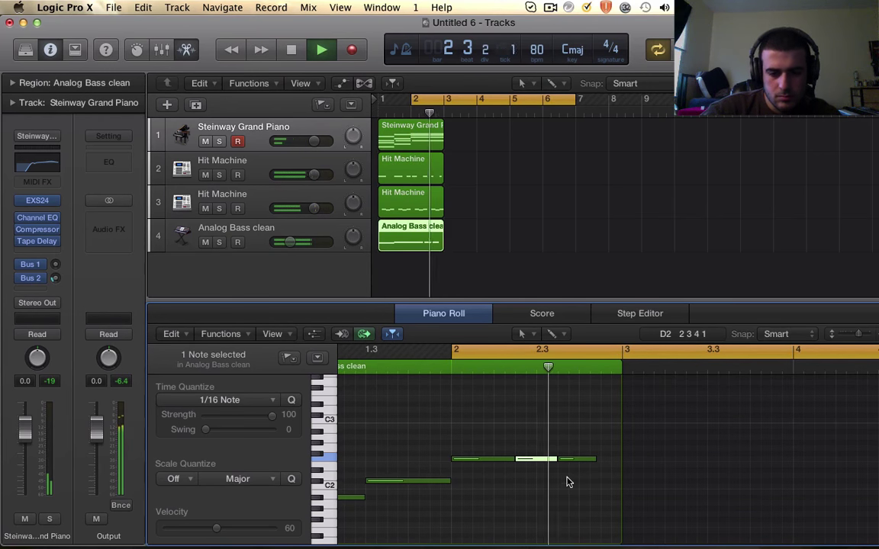
pyautogui.press('space')
pyautogui.moveTo(592, 459)
pyautogui.mouseDown()
pyautogui.moveTo(635, 463)
pyautogui.moveTo(588, 470)
pyautogui.moveTo(580, 450)
pyautogui.mouseUp()
# - Enlarge the track area and move both Hit Machine regions and the bass region together to start at bar 5
pyautogui.moveTo(437, 302); pyautogui.dragTo(439, 439)
pyautogui.moveTo(459, 237); pyautogui.dragTo(554, 175)
pyautogui.moveTo(539, 174); pyautogui.dragTo(538, 173)
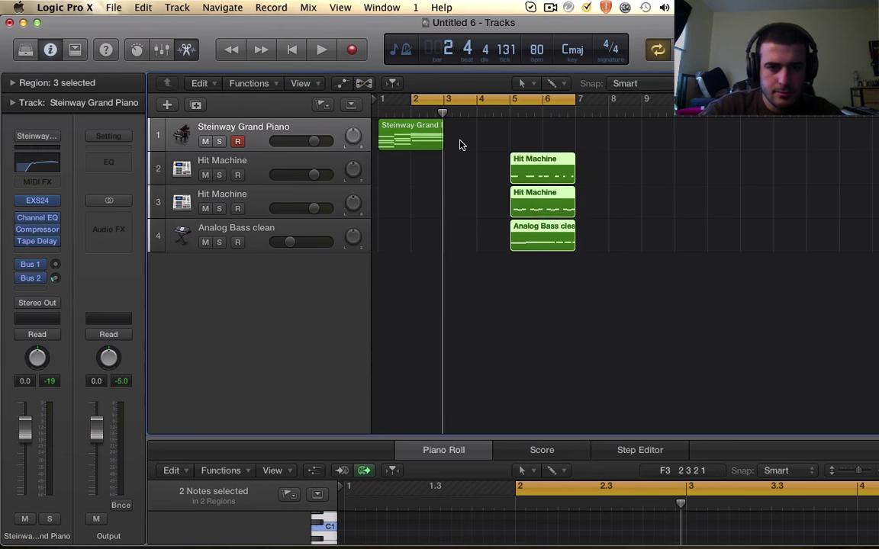
# - Repeat the two-bar piano region so that four consecutive copies fill bars 1 to 8
pyautogui.click(413, 125)
pyautogui.press('super+r')
pyautogui.click(526, 227)
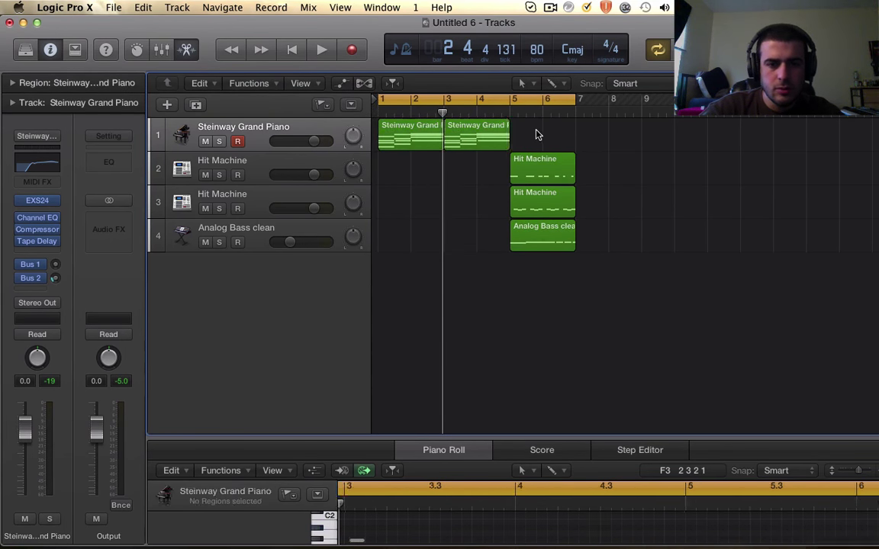
pyautogui.moveTo(534, 134); pyautogui.dragTo(397, 136)
pyautogui.press('super+r')
# - Redefine the cycle range so that it starts at bar 5, where the drums and bass enter
pyautogui.click(532, 224)
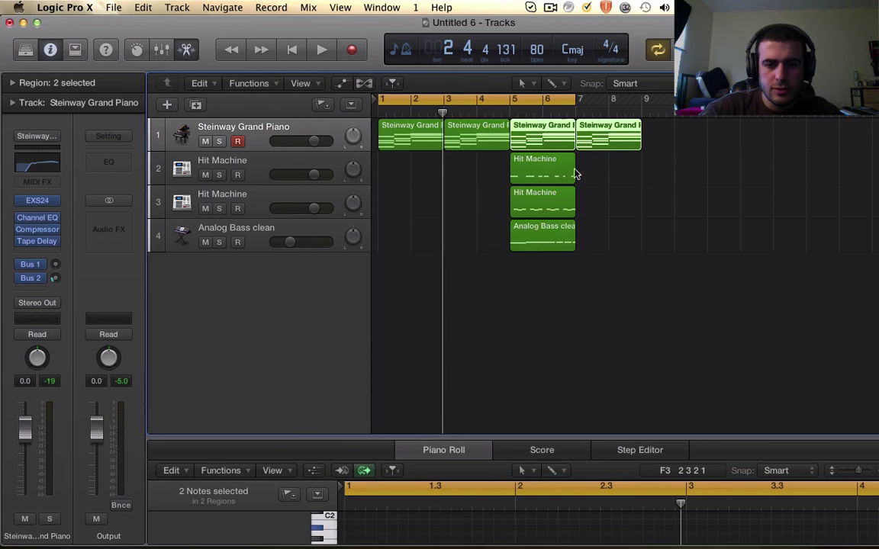
pyautogui.click(563, 102)
pyautogui.moveTo(515, 107); pyautogui.dragTo(679, 115)
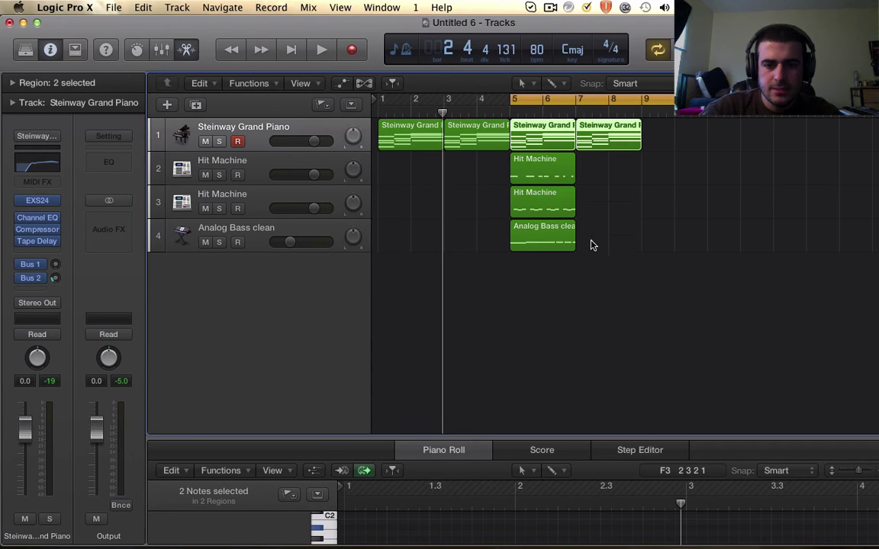
# - Repeat both Hit Machine regions and the bass region once so they also fill bars 7 and 8
pyautogui.moveTo(591, 244); pyautogui.dragTo(492, 154)
pyautogui.press('super+r')
pyautogui.click(527, 229)
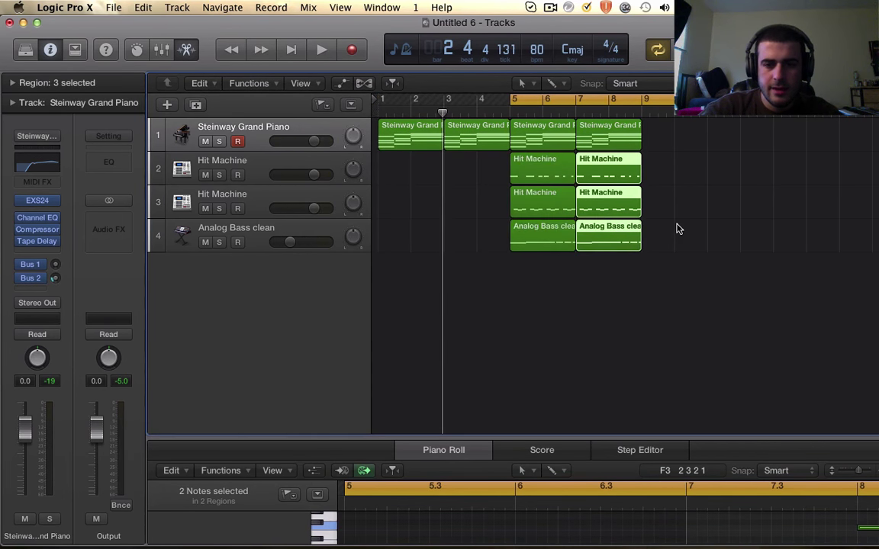
# - Copy all regions on the four tracks from bars 5-8 to bars 9-12 and move the cycle range to bars 9-12
pyautogui.moveTo(677, 227); pyautogui.dragTo(510, 121)
pyautogui.press('super+r')
pyautogui.click(543, 229)
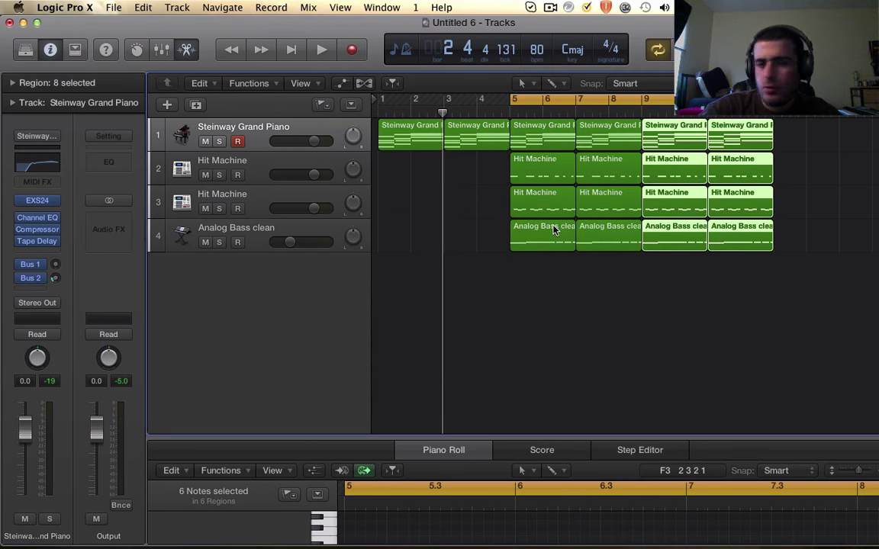
pyautogui.hscroll(5, 556, 227)
pyautogui.moveTo(493, 97); pyautogui.dragTo(619, 101)
# - Add a software instrument track below the bass and load the Cellos patch from the Orchestral Strings library
pyautogui.click(245, 227)
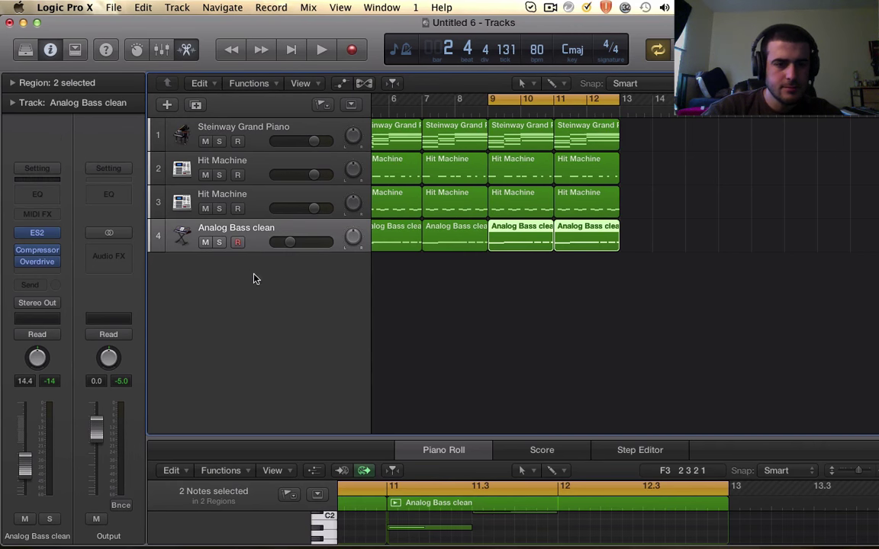
pyautogui.doubleClick(253, 276)
pyautogui.click(24, 49)
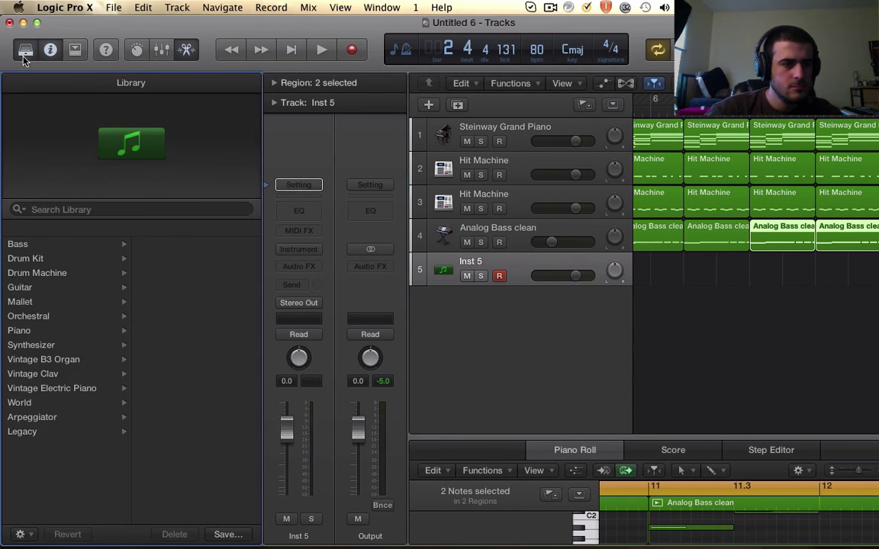
pyautogui.click(27, 317)
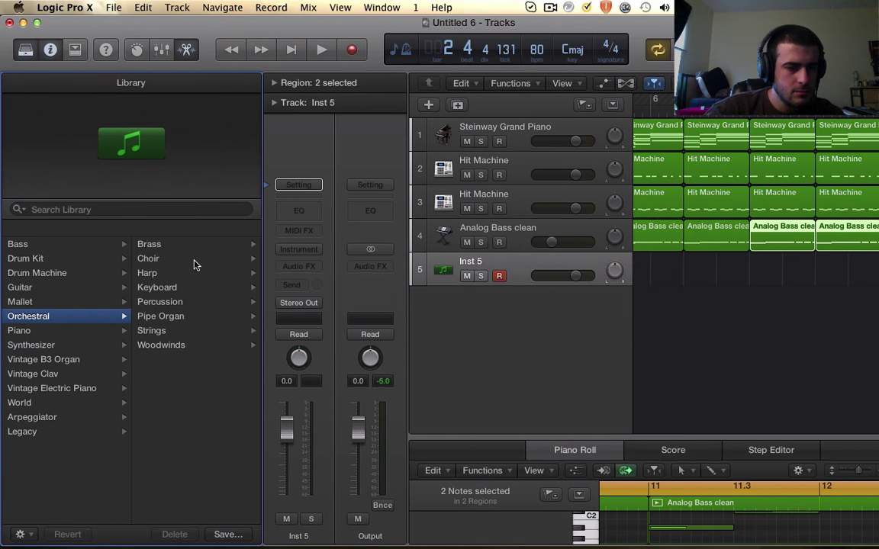
pyautogui.click(158, 332)
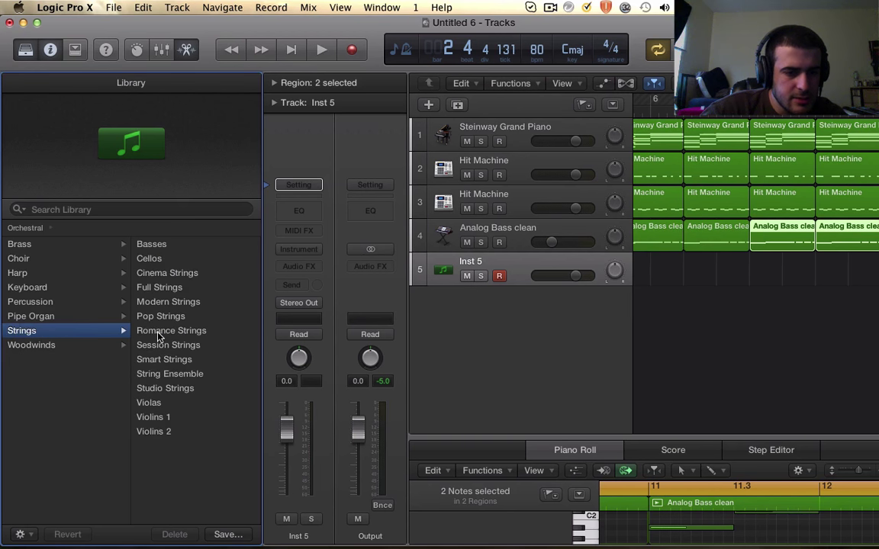
pyautogui.click(163, 261)
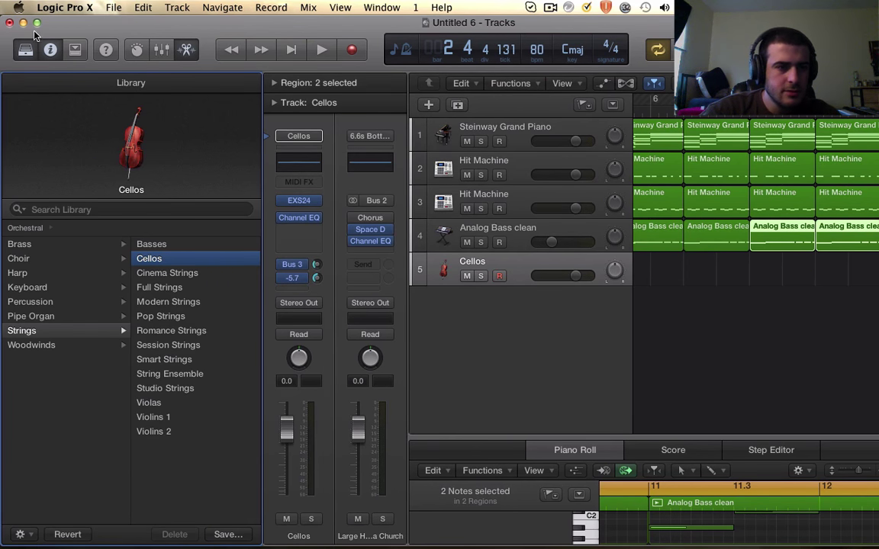
pyautogui.click(26, 49)
# - Create an empty region on the Cellos track at bar 9 and extend it through the end of bar 12
pyautogui.click(153, 232)
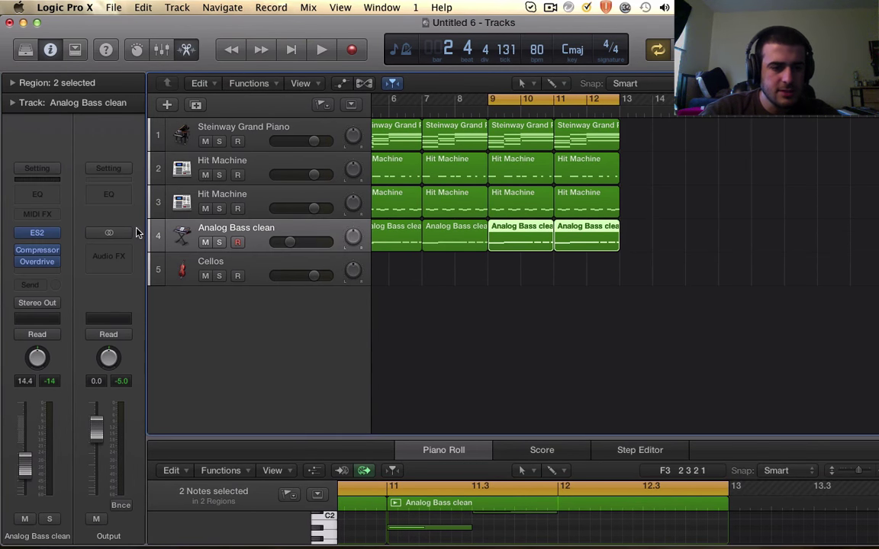
pyautogui.click(491, 251)
pyautogui.keyDown('super'); pyautogui.click(501, 279); pyautogui.keyUp('super')
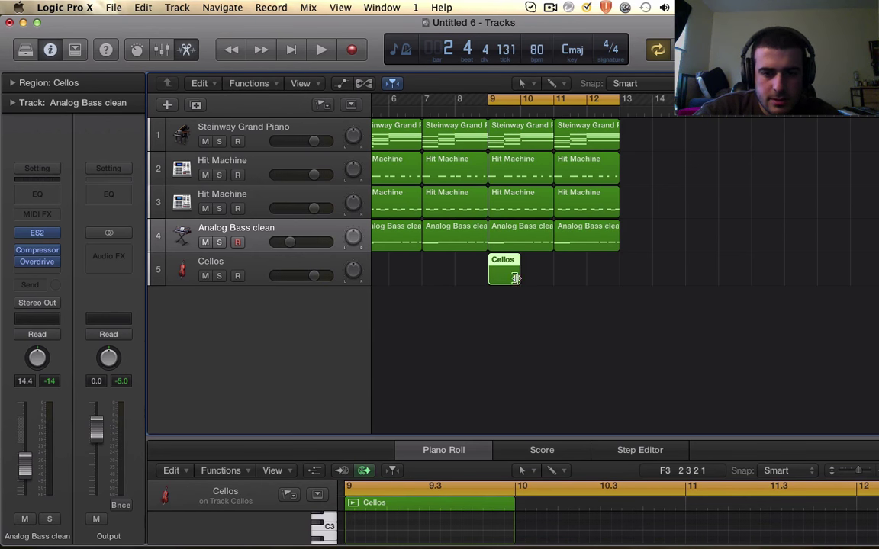
pyautogui.moveTo(515, 278); pyautogui.dragTo(615, 278)
# - Enlarge the Piano Roll and draw a cello melody with six short notes each in bars 9 and 11 and one low half-bar note ending bar 10
pyautogui.press('space')
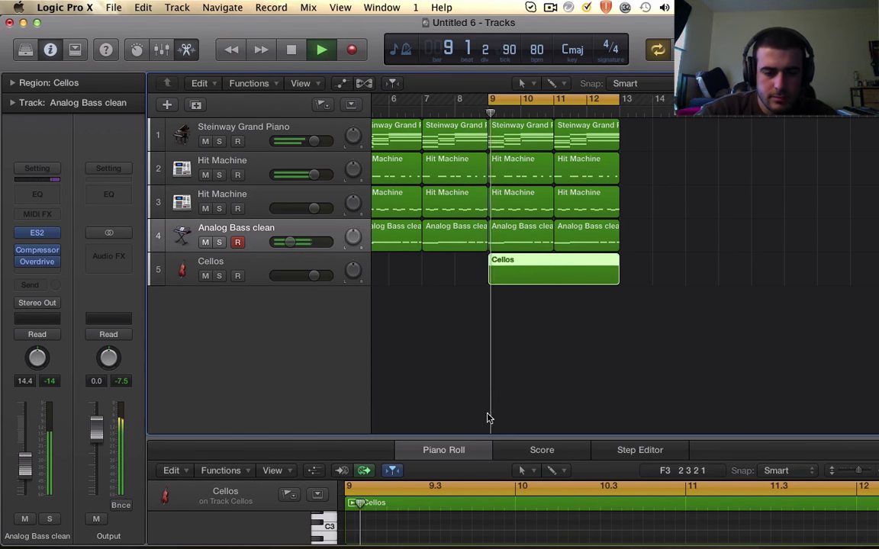
pyautogui.moveTo(471, 435); pyautogui.dragTo(488, 300)
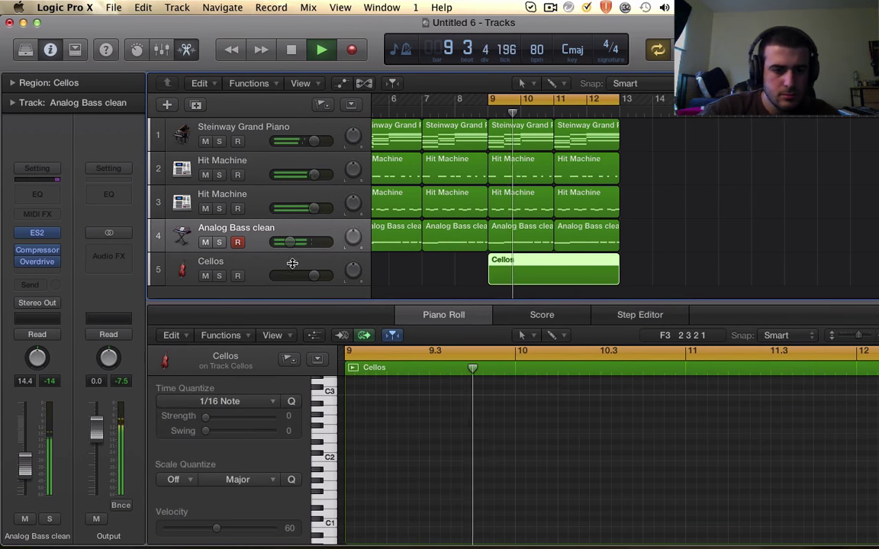
pyautogui.click(286, 264)
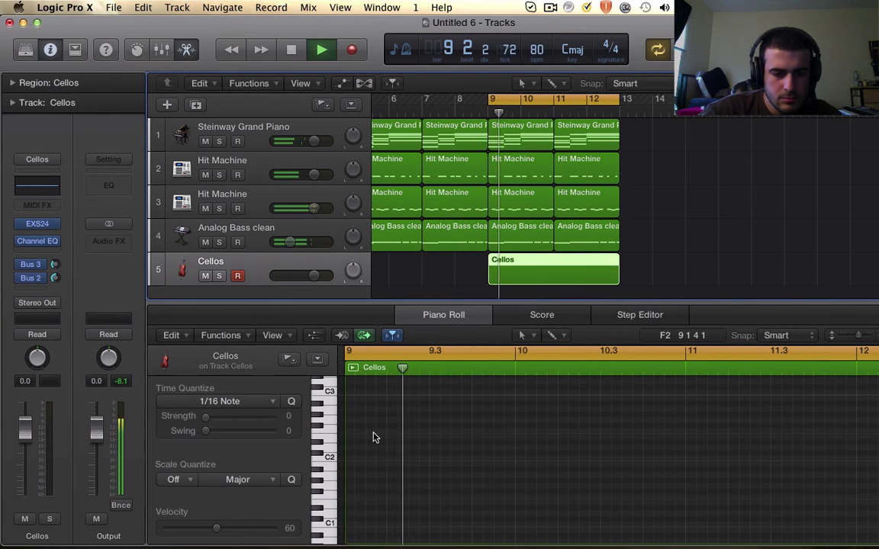
pyautogui.press('space')
pyautogui.keyDown('super'); pyautogui.click(374, 410); pyautogui.keyUp('super')
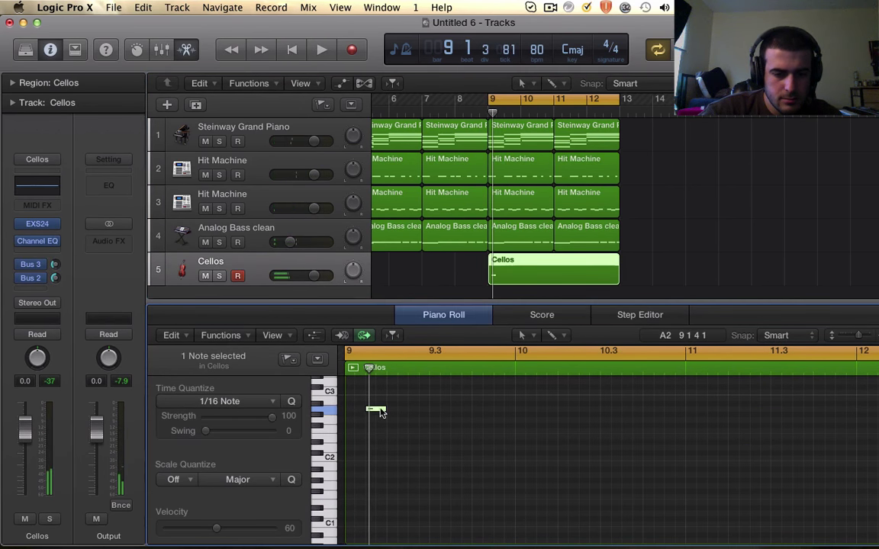
pyautogui.click(382, 412)
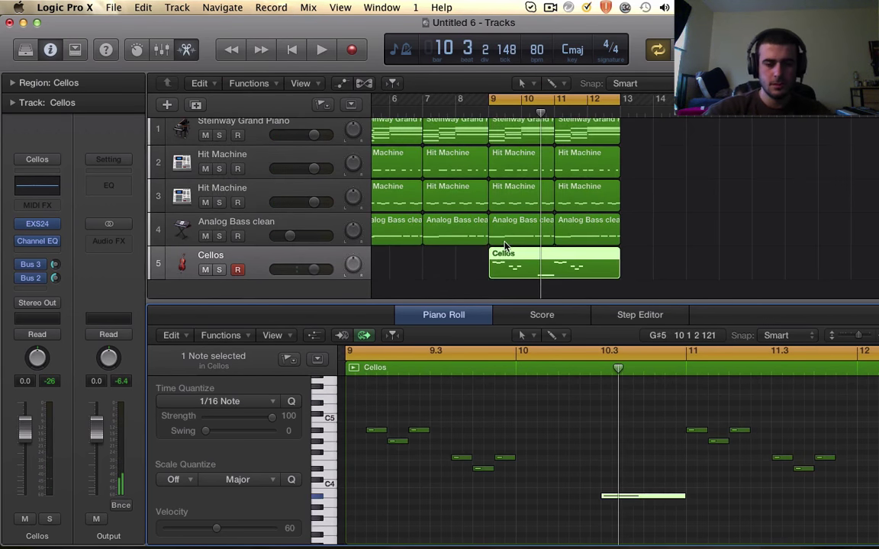
# - Set the Cellos track volume to -0.1 during playback and shift the six notes in bar 11 an eighth note later
pyautogui.scroll(-1, 504, 244)
pyautogui.press('space')
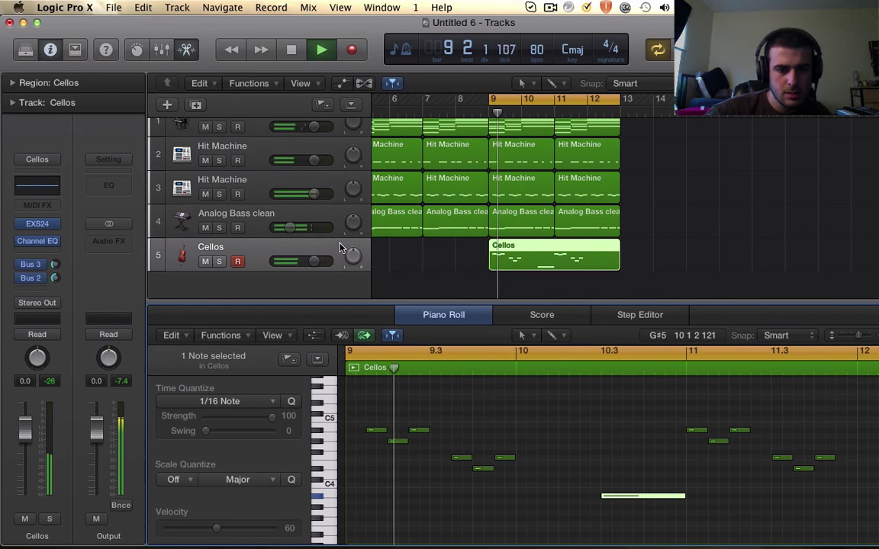
pyautogui.moveTo(314, 260); pyautogui.dragTo(318, 267)
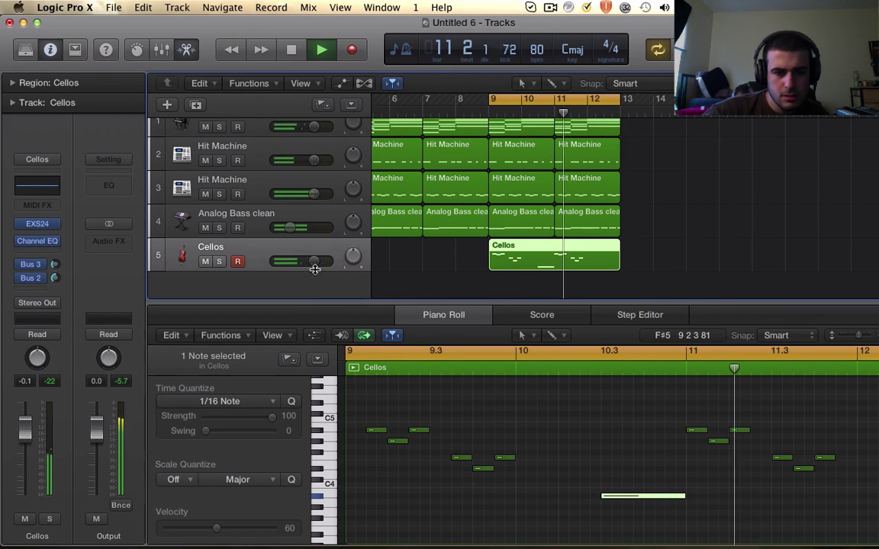
pyautogui.press('space')
pyautogui.moveTo(689, 412); pyautogui.dragTo(833, 485)
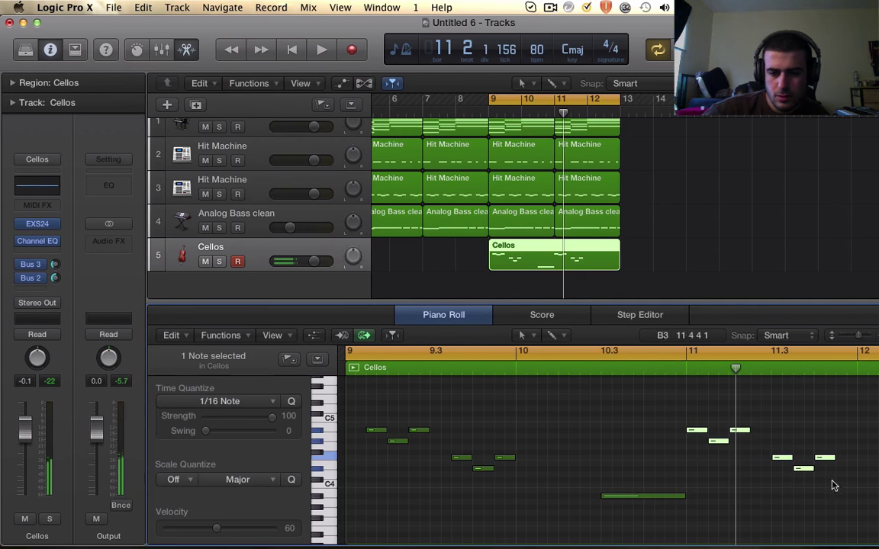
pyautogui.moveTo(698, 433); pyautogui.dragTo(719, 433)
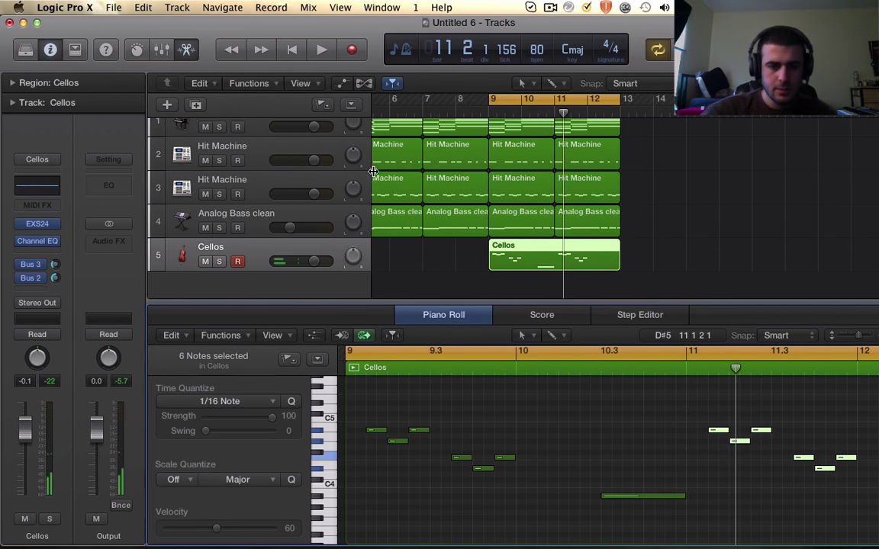
# - Insert a stereo Tremolo effect on the Cellos track and set its Rate to 1/1 while auditioning the loop
pyautogui.click(43, 252)
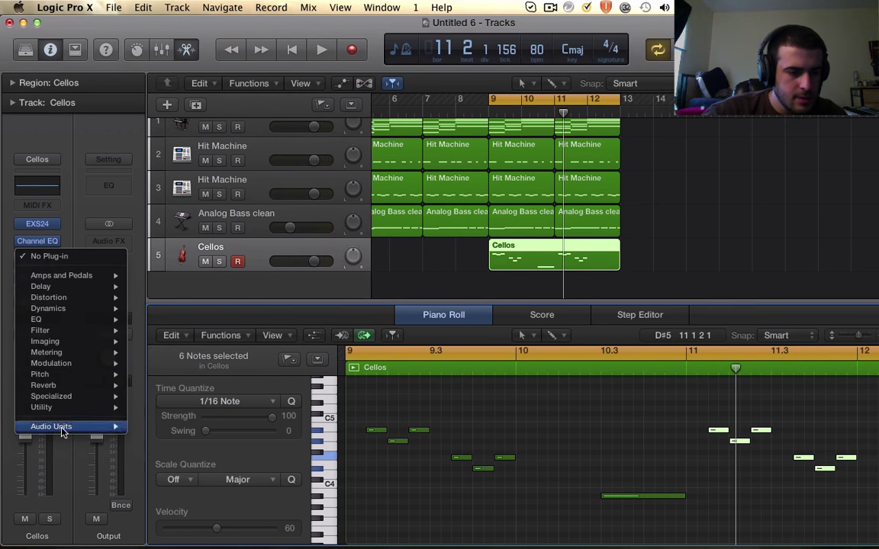
pyautogui.moveTo(69, 363)
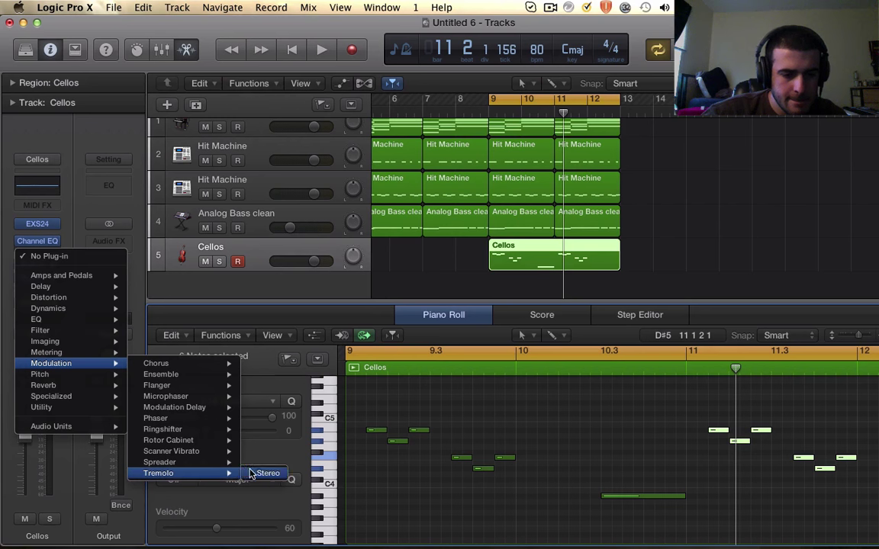
pyautogui.click(263, 473)
pyautogui.press('space')
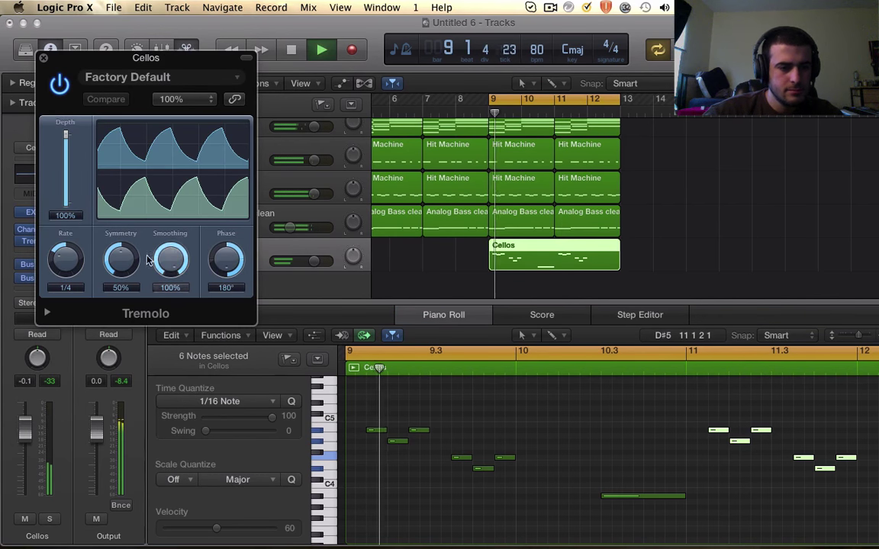
pyautogui.press('space')
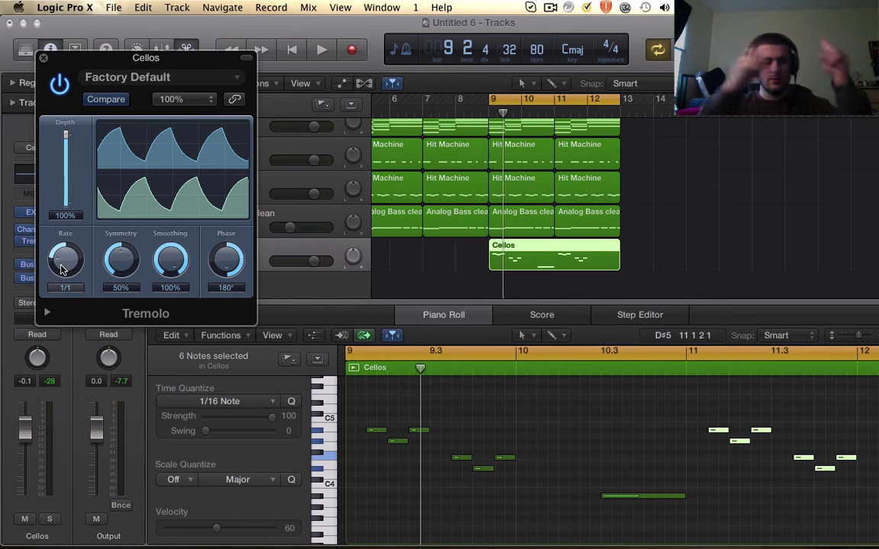
pyautogui.press('space')
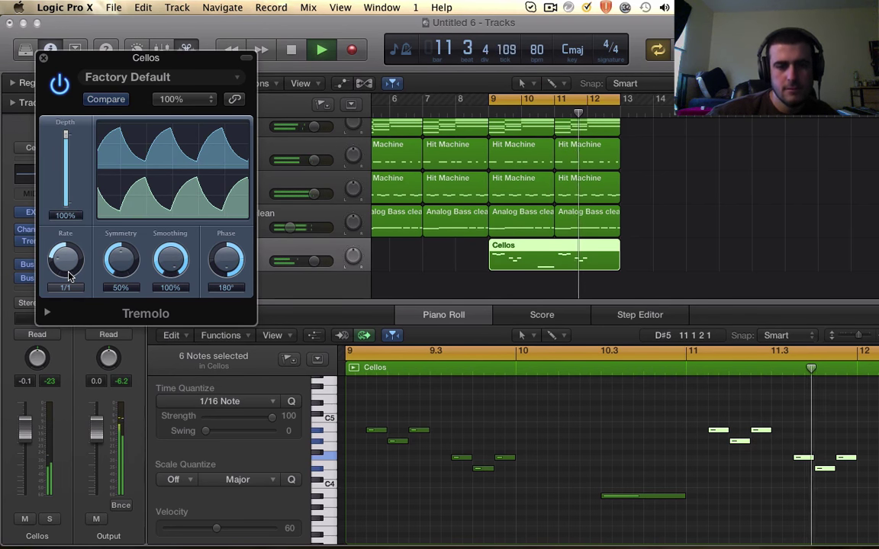
pyautogui.click(43, 58)
pyautogui.press('space')
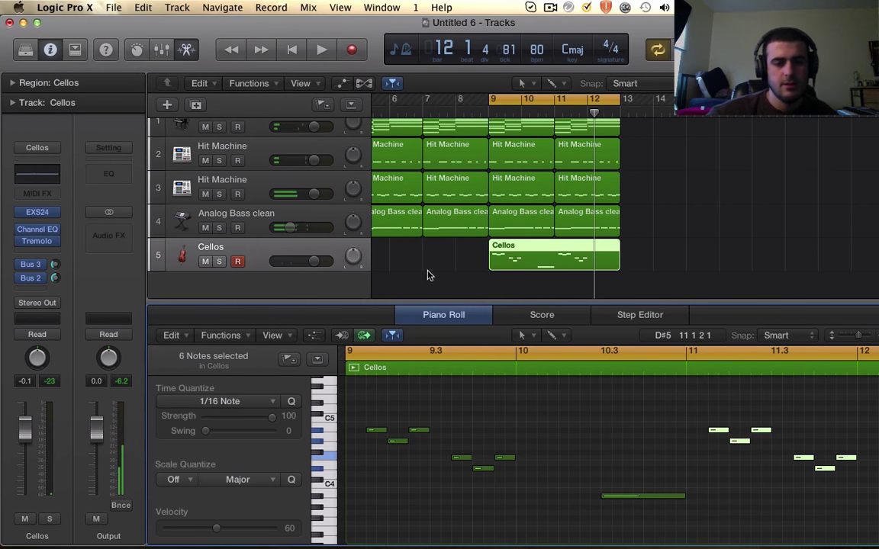
# - Close the Piano Roll, turn off cycling and play the whole arrangement from bar 1, selecting the bass track
pyautogui.press('e')
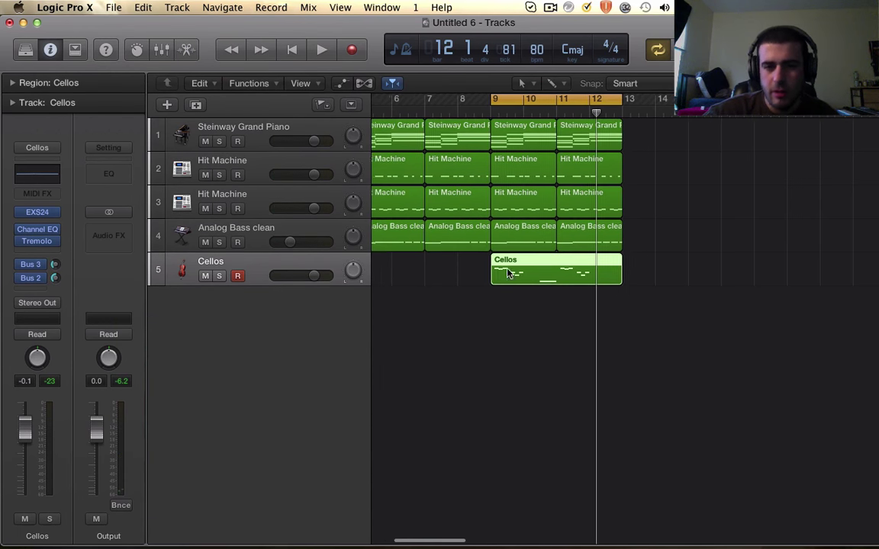
pyautogui.hscroll(-5, 557, 199)
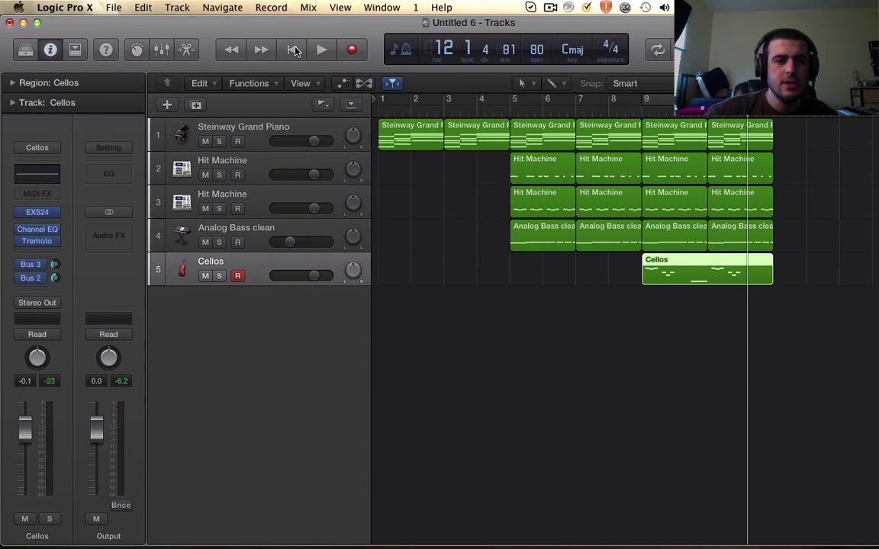
pyautogui.press('space')
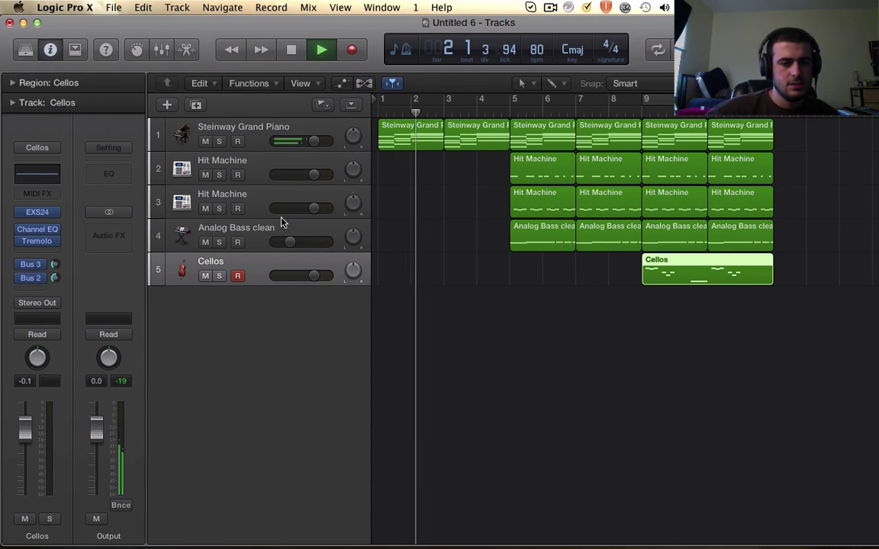
pyautogui.click(264, 228)
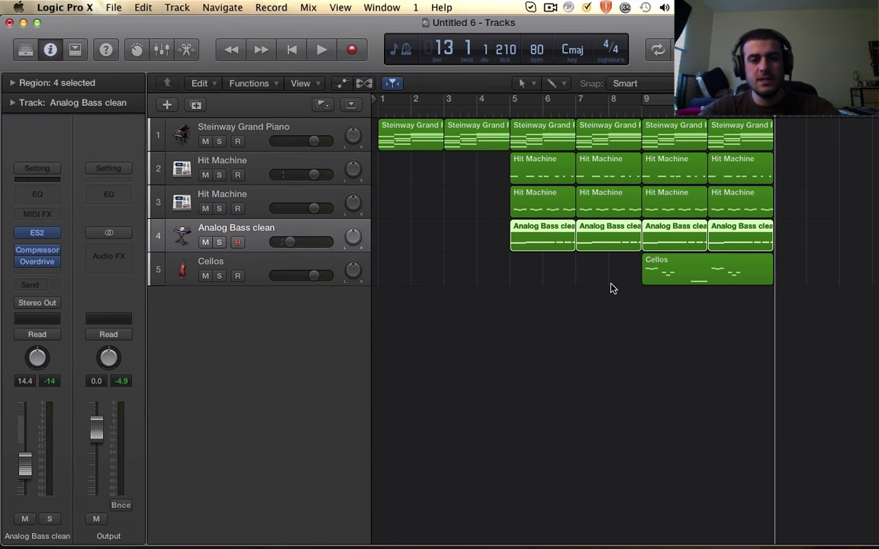
pyautogui.scroll(-3, 612, 285)
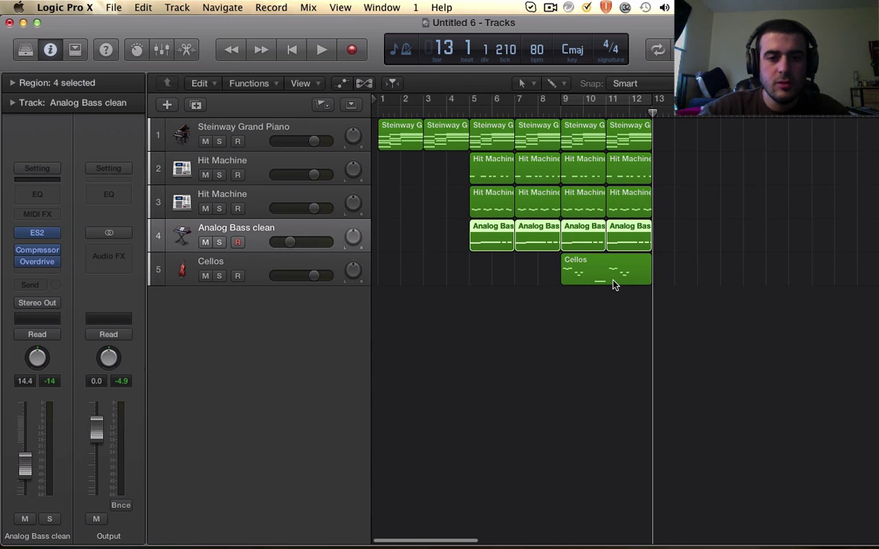
pyautogui.click(482, 265)
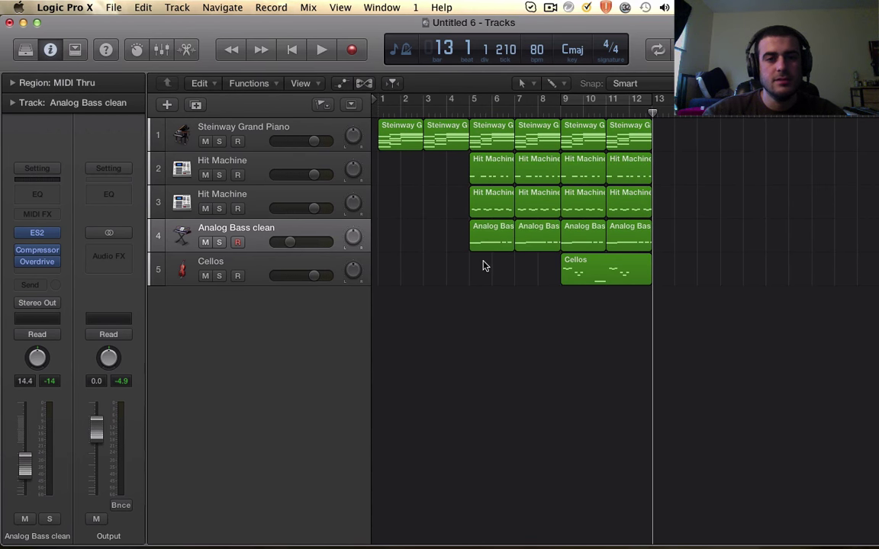
pyautogui.scroll(3, 483, 266)
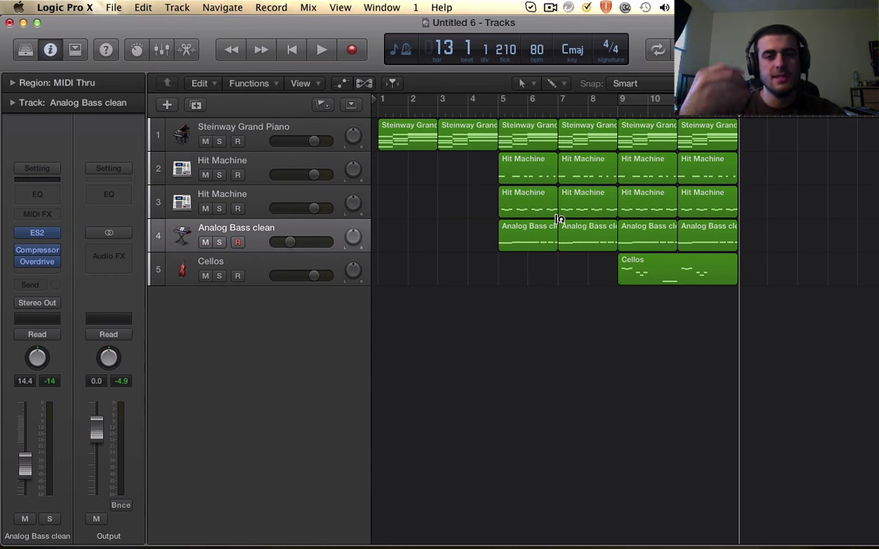
pyautogui.click(550, 8)
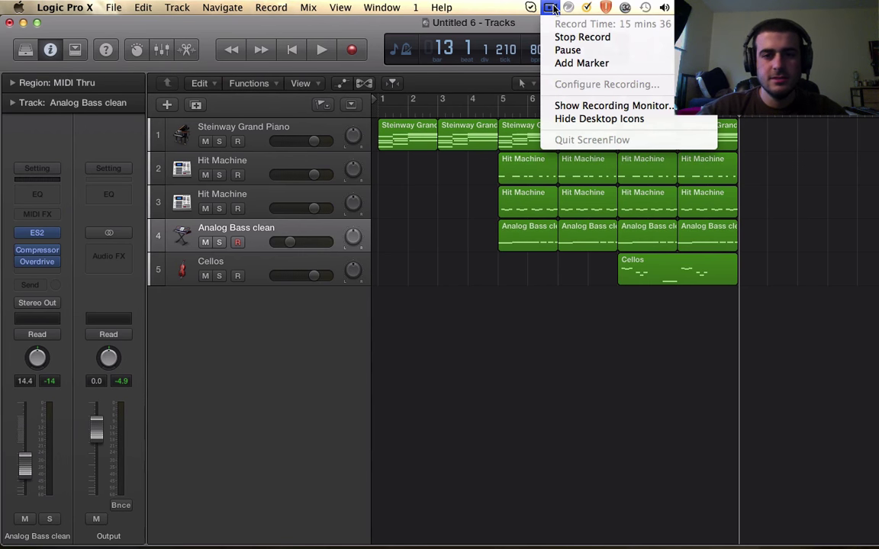